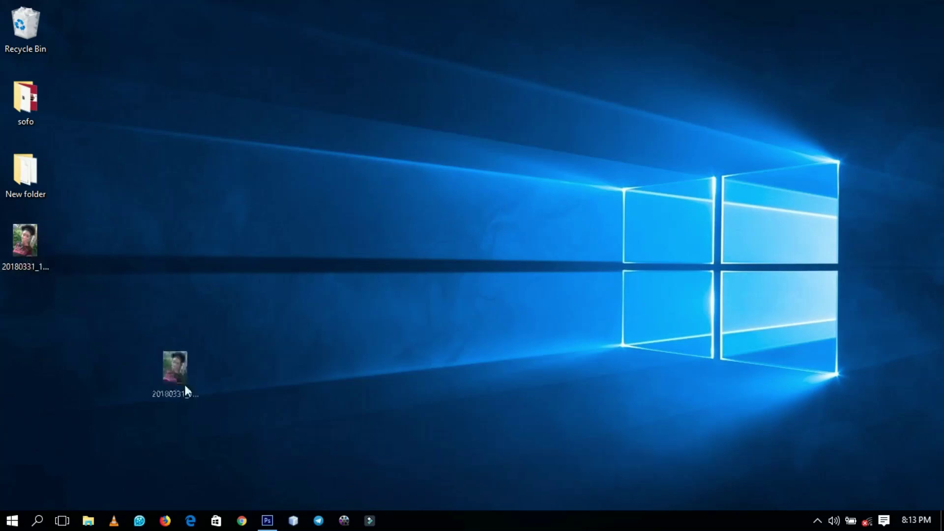
Open 20180331_161728.jpg from the desktop in Photoshop by dropping it into the workspace.
{"action": "left_click_drag", "start_coordinate": [186, 389], "coordinate": [319, 379]}
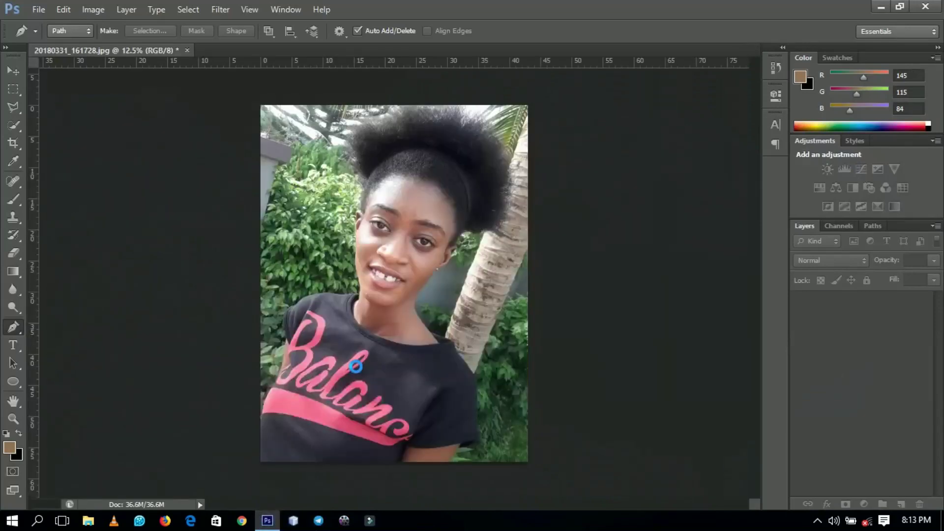
Zoom in on the face and neck, then convert the Background layer into editable Layer 0.
{"action": "left_click", "coordinate": [21, 420]}
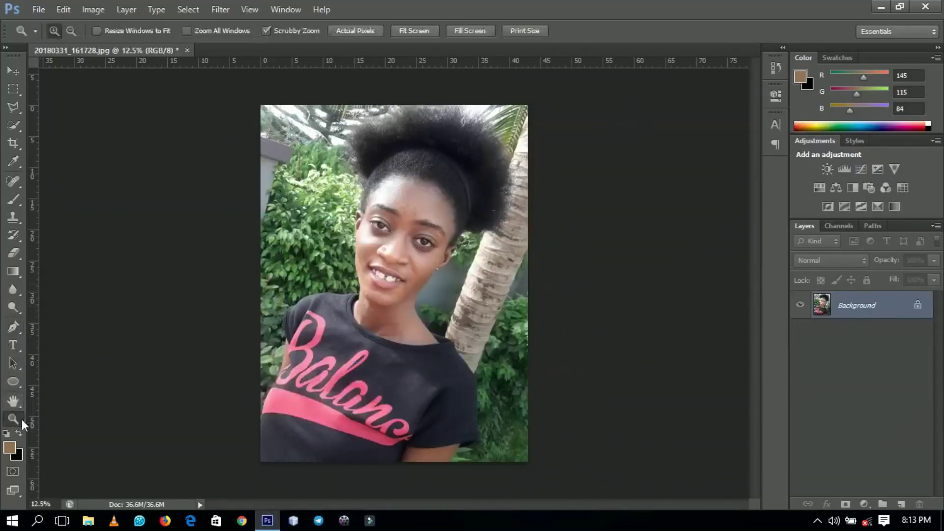
{"action": "left_click_drag", "start_coordinate": [421, 283], "coordinate": [517, 346]}
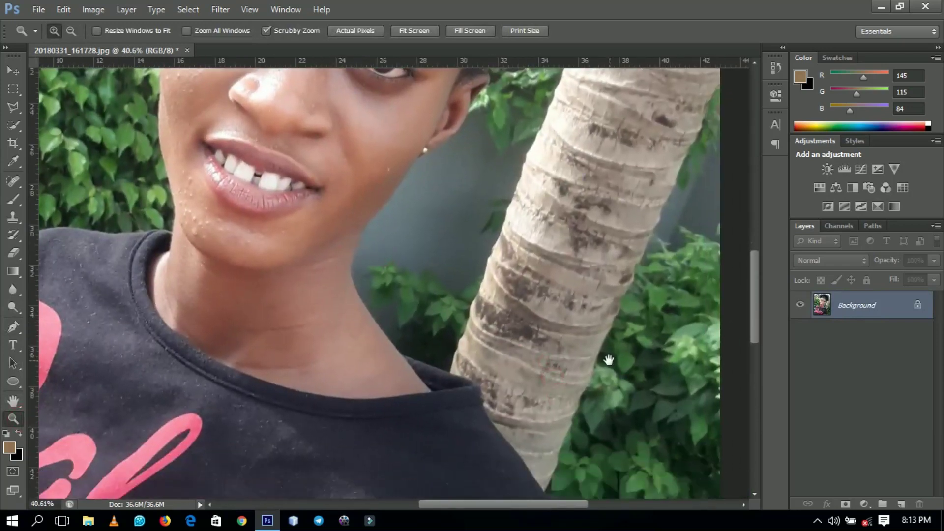
{"action": "left_click_drag", "start_coordinate": [605, 359], "coordinate": [493, 259]}
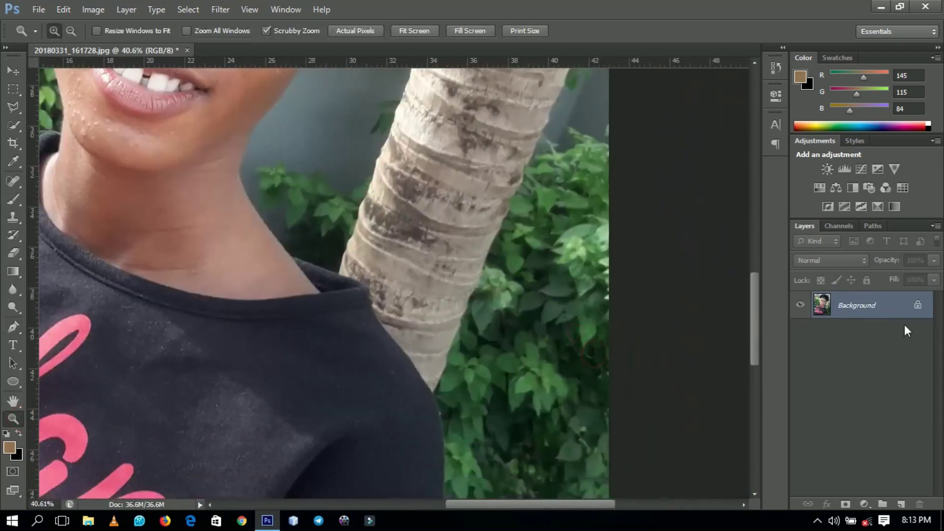
{"action": "double_click", "coordinate": [872, 319]}
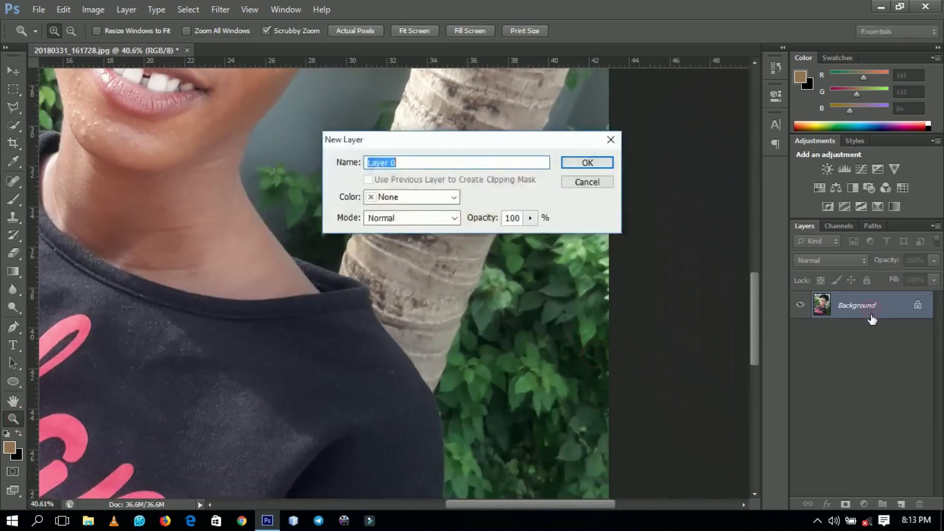
{"action": "left_click", "coordinate": [590, 161]}
Zoom in on the sleeve edge, then fit the whole photo on screen.
{"action": "scroll", "coordinate": [386, 346], "scroll_direction": "down", "scroll_amount": 5}
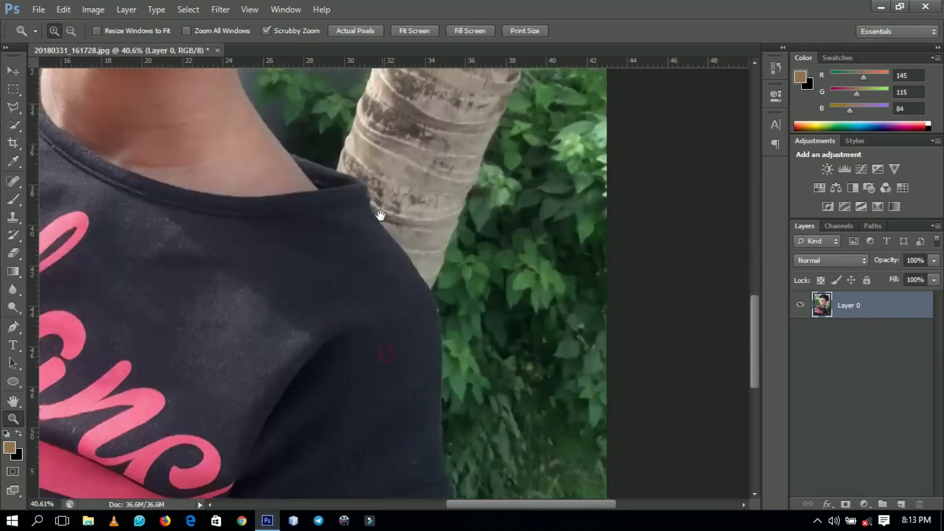
{"action": "scroll", "coordinate": [393, 295], "scroll_direction": "down", "scroll_amount": 1}
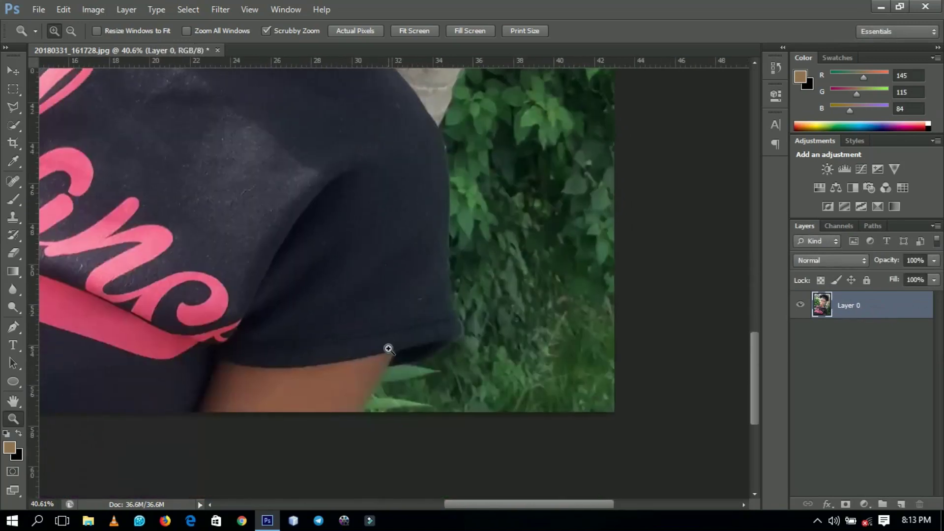
{"action": "left_click", "coordinate": [386, 355]}
{"action": "left_click", "coordinate": [386, 355]}
{"action": "left_click", "coordinate": [388, 354]}
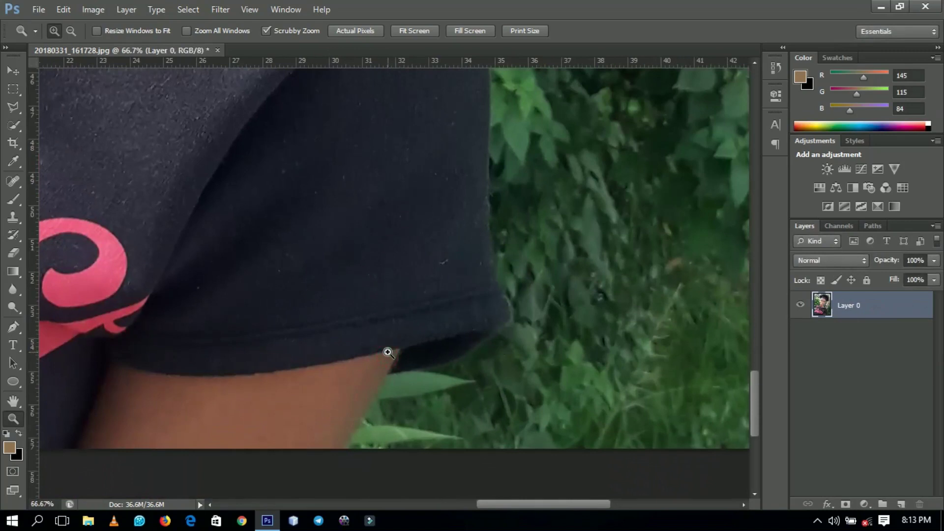
{"action": "right_click", "coordinate": [441, 368]}
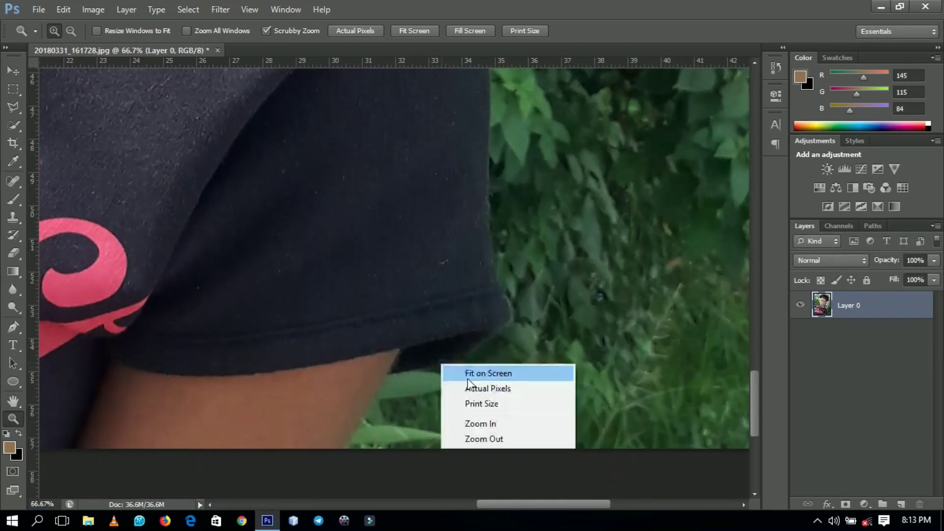
{"action": "left_click", "coordinate": [477, 373]}
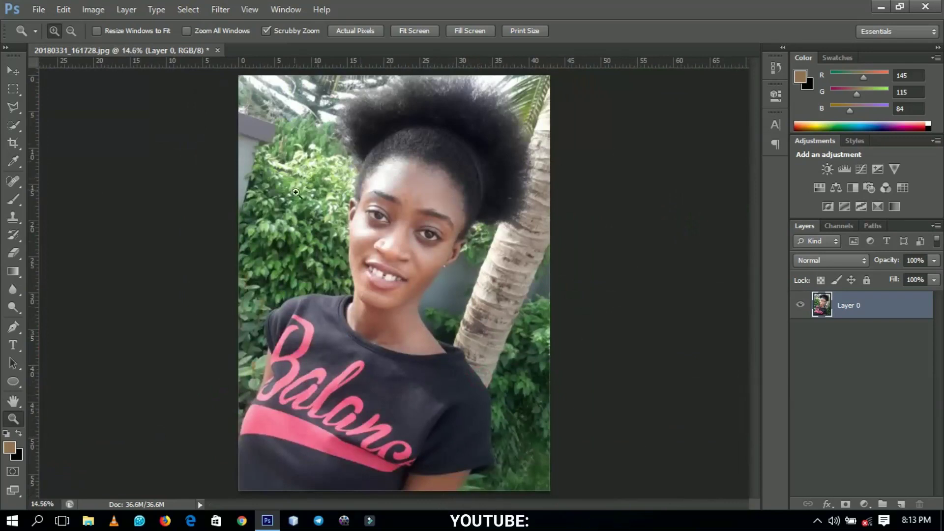
Zoom to full size on the lower sleeve and arm edge, then select the Pen tool in Path mode.
{"action": "left_click_drag", "start_coordinate": [386, 254], "coordinate": [452, 254]}
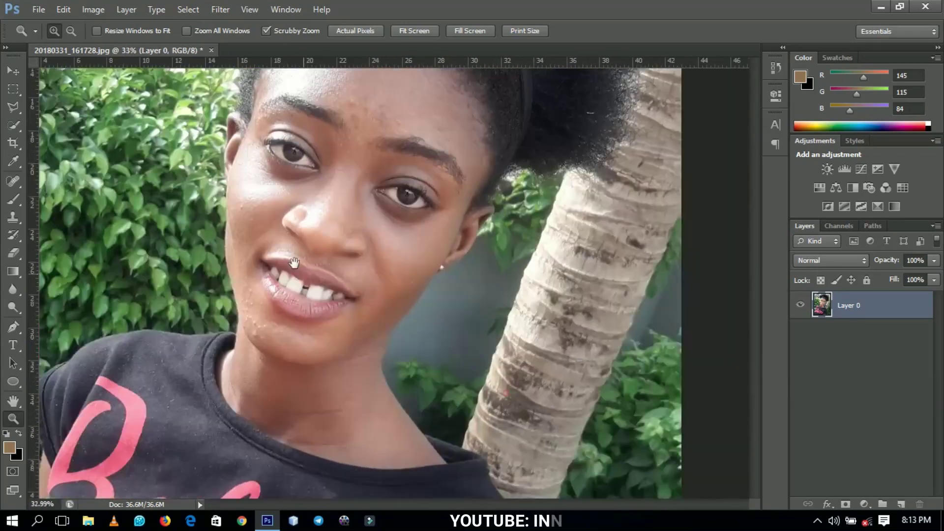
{"action": "left_click_drag", "start_coordinate": [506, 393], "coordinate": [269, 196]}
{"action": "left_click", "coordinate": [283, 386]}
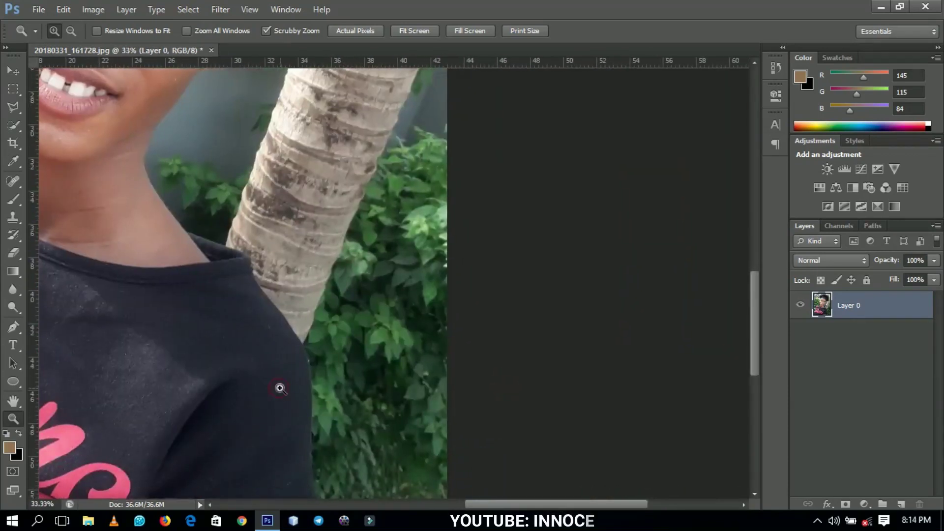
{"action": "left_click_drag", "start_coordinate": [436, 297], "coordinate": [718, 155]}
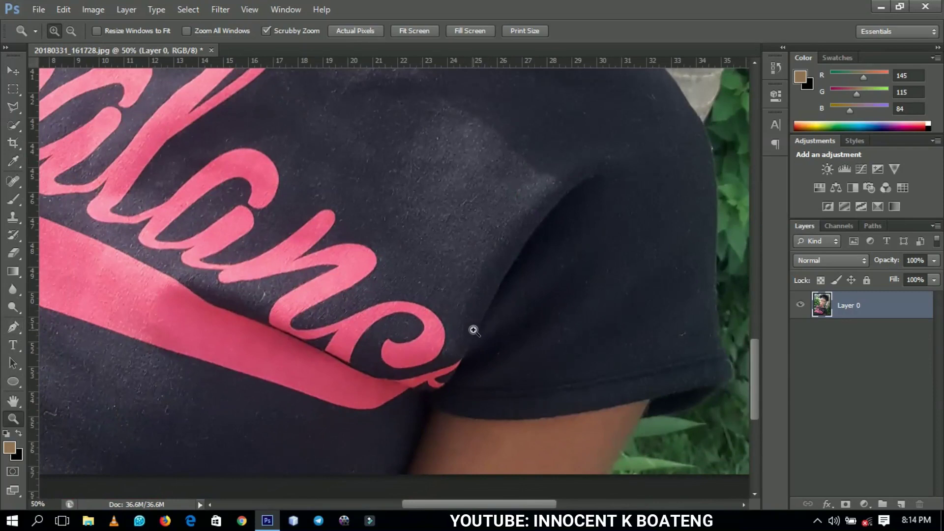
{"action": "left_click_drag", "start_coordinate": [550, 394], "coordinate": [460, 311]}
{"action": "left_click", "coordinate": [521, 368]}
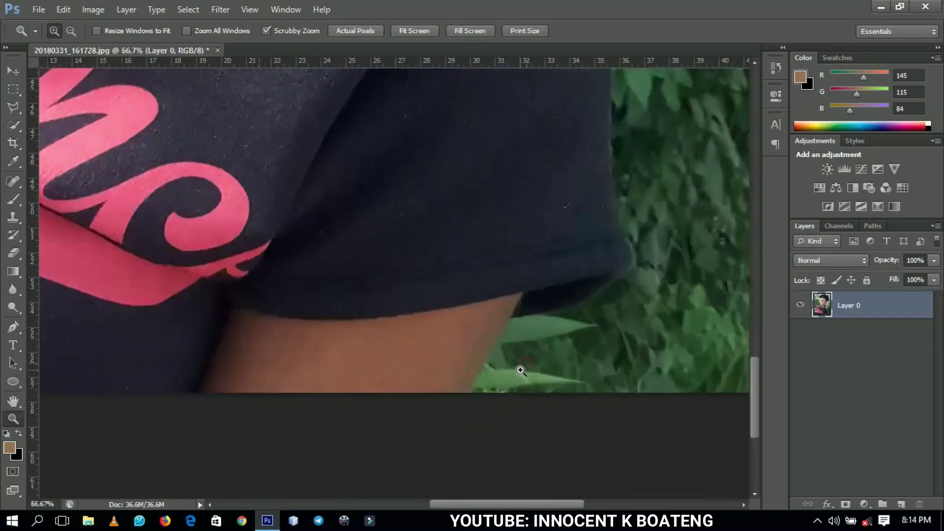
{"action": "left_click", "coordinate": [520, 369]}
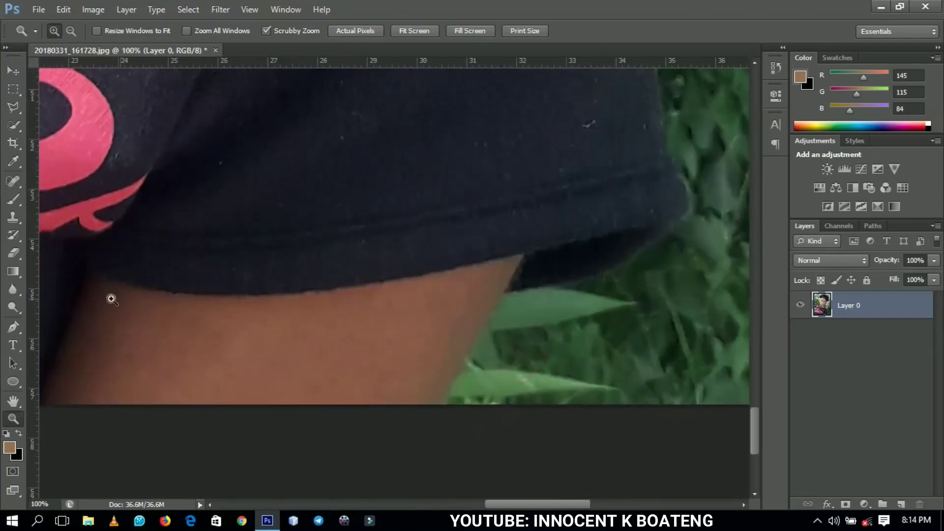
{"action": "left_click", "coordinate": [14, 327]}
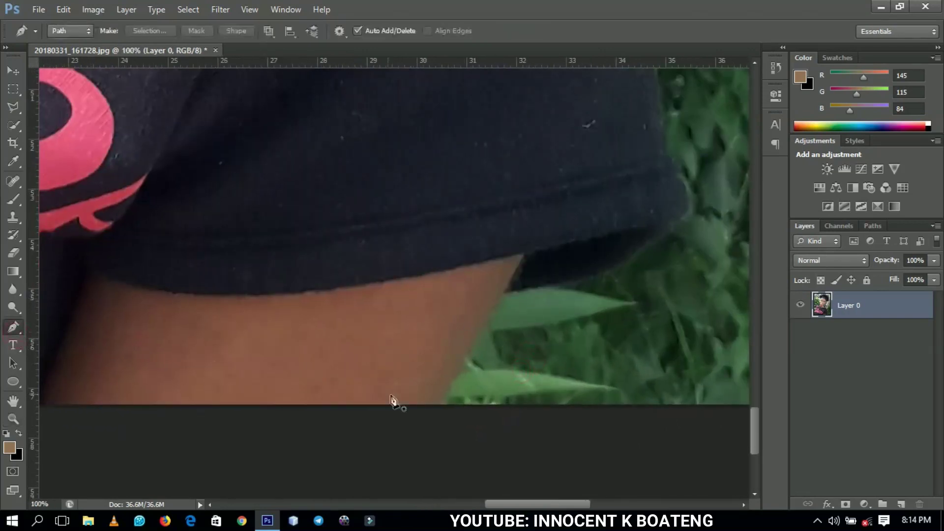
Start the path at the arm's bottom and anchor it up the arm and along the sleeve's lower edge.
{"action": "left_click", "coordinate": [437, 412]}
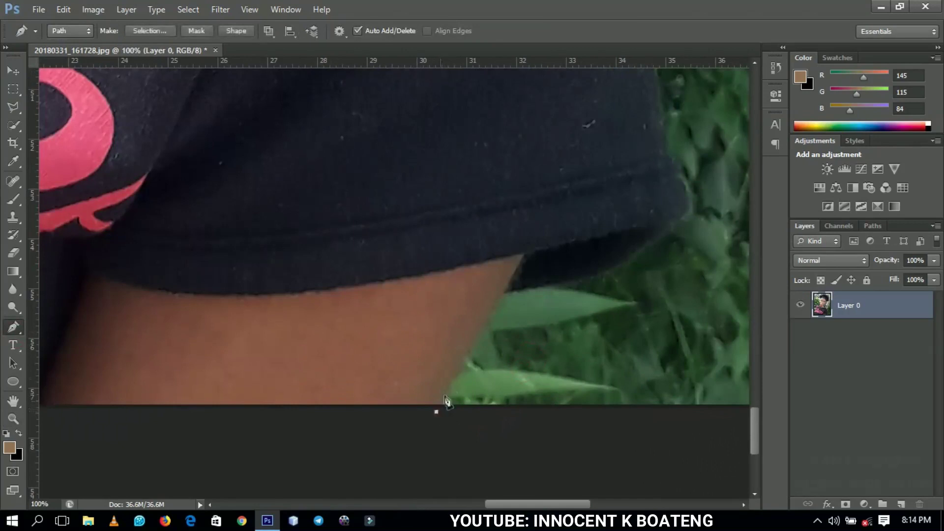
{"action": "left_click", "coordinate": [470, 353]}
{"action": "left_click", "coordinate": [483, 330]}
{"action": "left_click", "coordinate": [497, 307]}
{"action": "left_click_drag", "start_coordinate": [564, 283], "coordinate": [573, 285]}
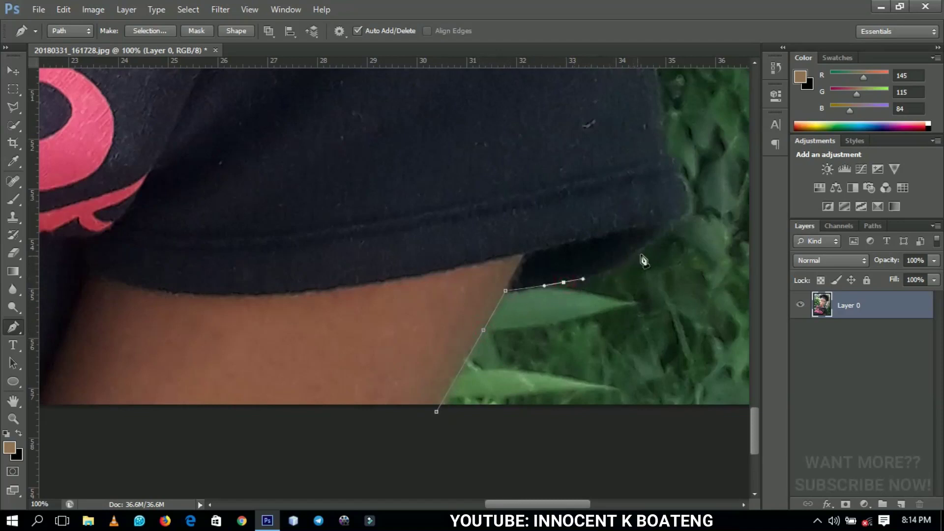
{"action": "left_click_drag", "start_coordinate": [645, 248], "coordinate": [676, 223]}
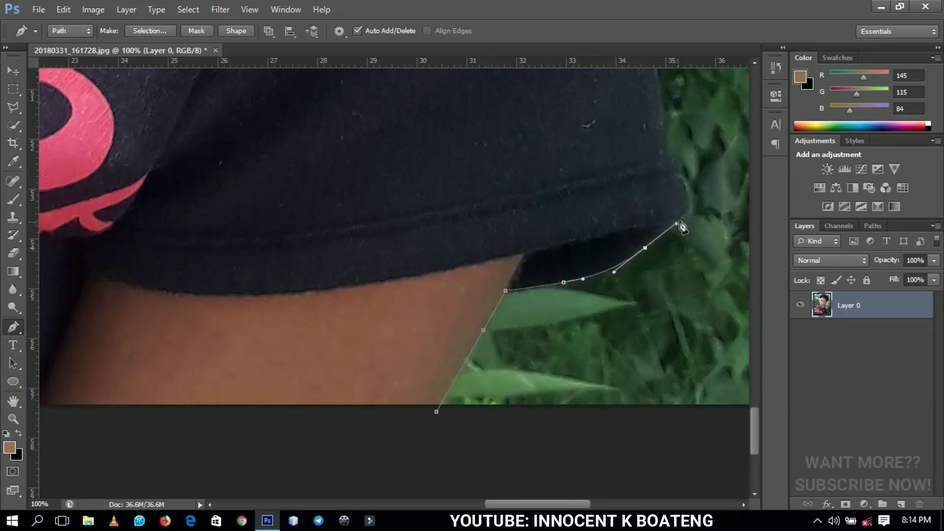
Continue the path with curved anchors up the sleeve's outer side.
{"action": "left_click_drag", "start_coordinate": [691, 217], "coordinate": [619, 318]}
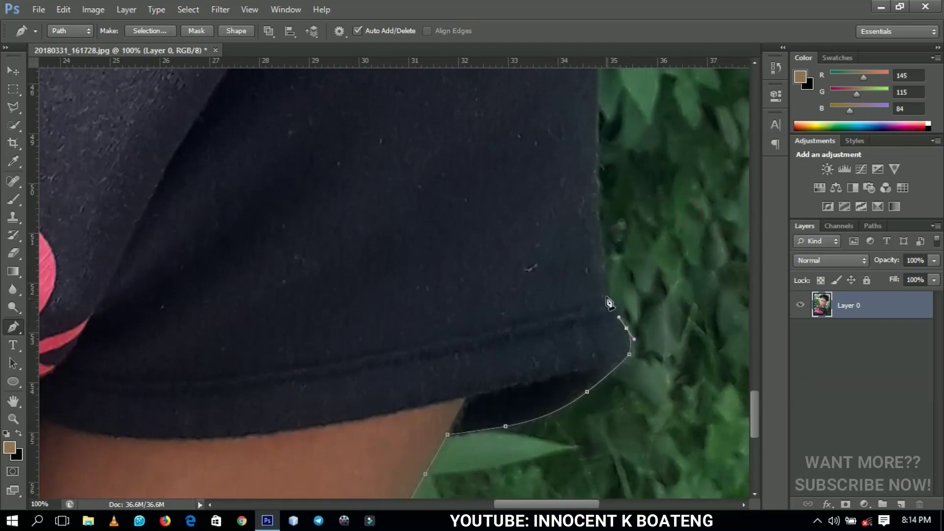
{"action": "left_click_drag", "start_coordinate": [603, 268], "coordinate": [600, 243]}
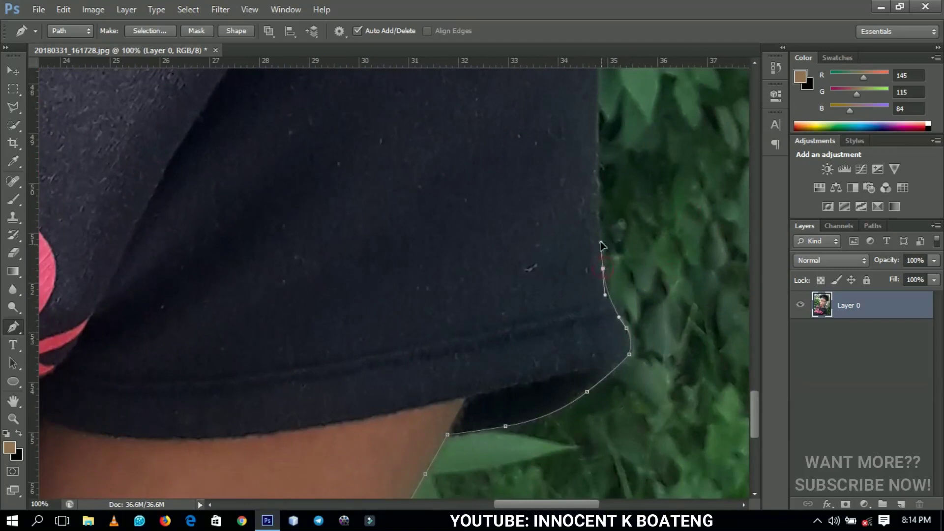
{"action": "scroll", "coordinate": [590, 285], "scroll_direction": "up", "scroll_amount": 5}
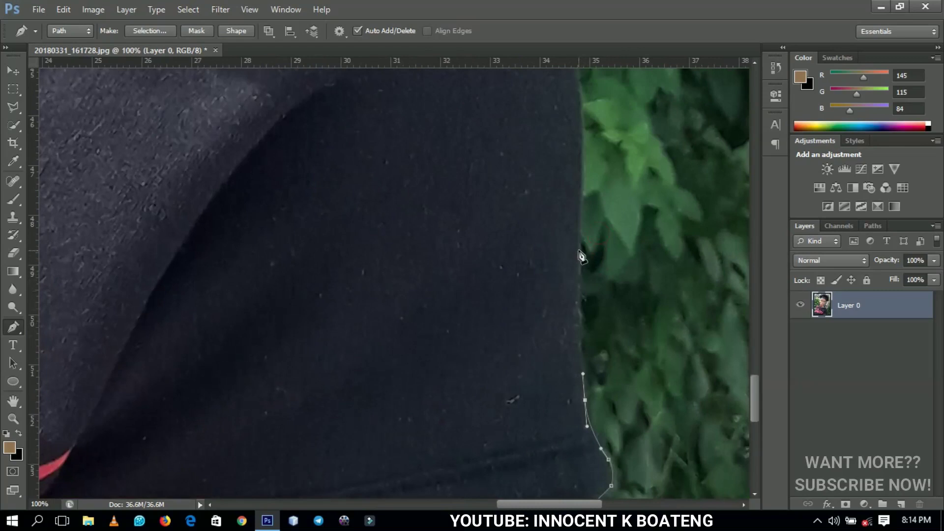
{"action": "left_click_drag", "start_coordinate": [582, 251], "coordinate": [563, 406]}
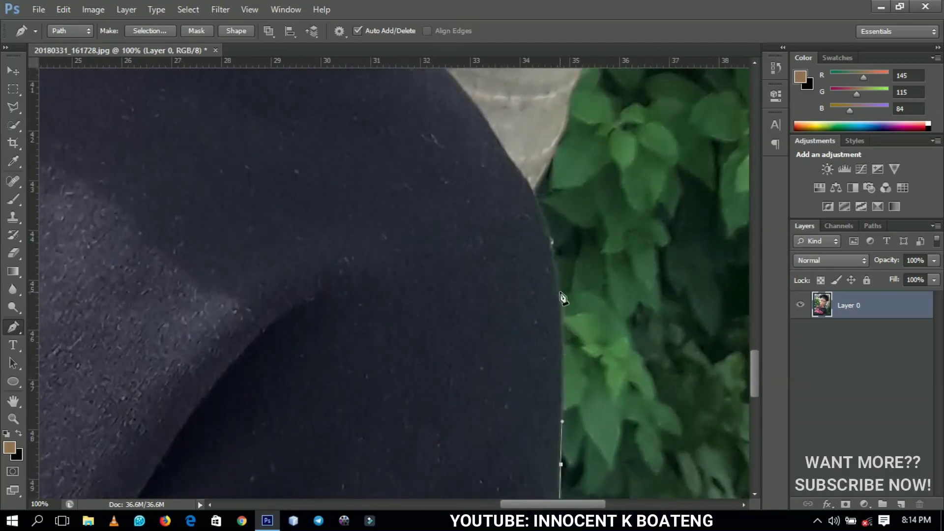
Extend the path up the shirt's side, along the shoulder beside the trunk and onward.
{"action": "left_click_drag", "start_coordinate": [557, 284], "coordinate": [562, 357]}
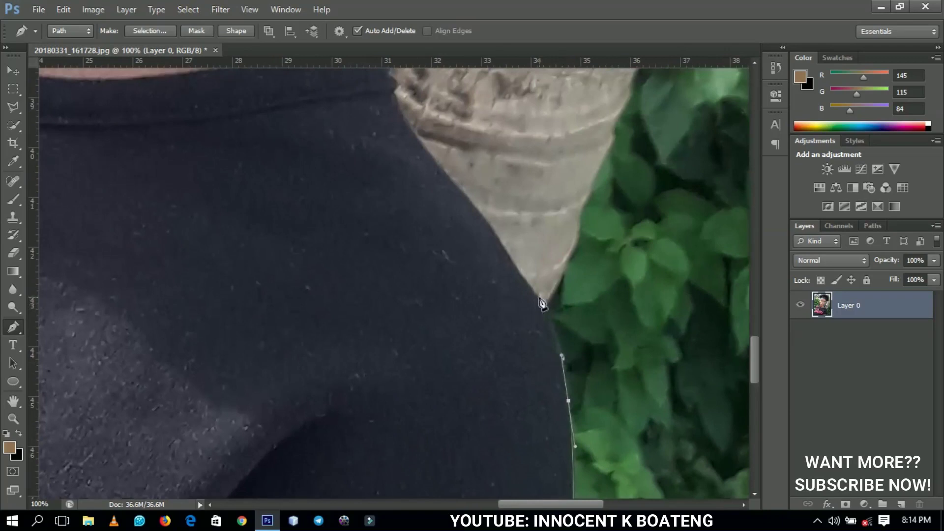
{"action": "left_click_drag", "start_coordinate": [538, 295], "coordinate": [516, 270]}
{"action": "left_click_drag", "start_coordinate": [472, 203], "coordinate": [517, 324]}
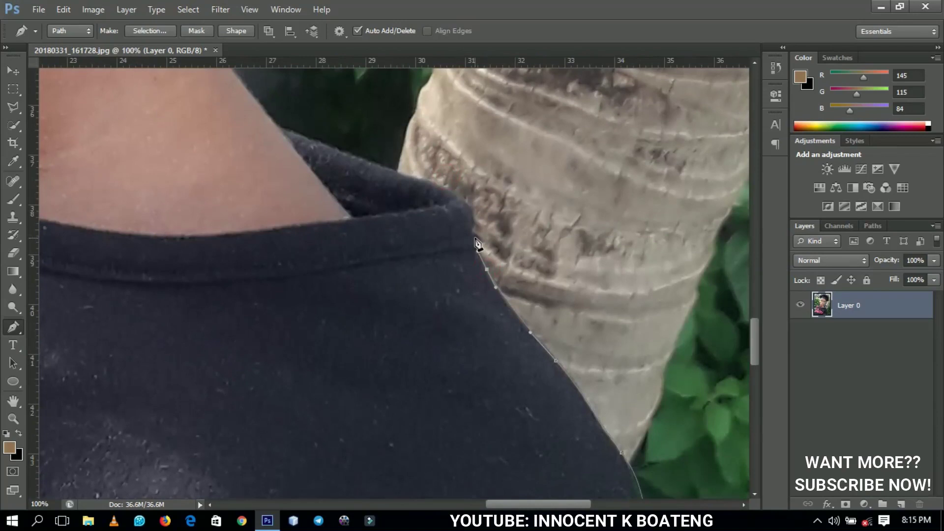
{"action": "left_click", "coordinate": [475, 237]}
{"action": "left_click", "coordinate": [474, 226]}
{"action": "left_click", "coordinate": [471, 215]}
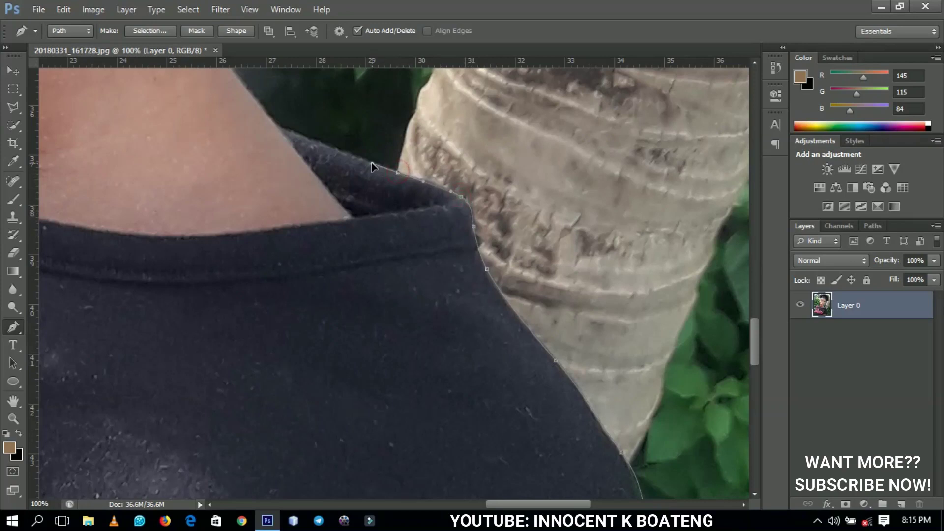
{"action": "left_click_drag", "start_coordinate": [392, 192], "coordinate": [559, 345]}
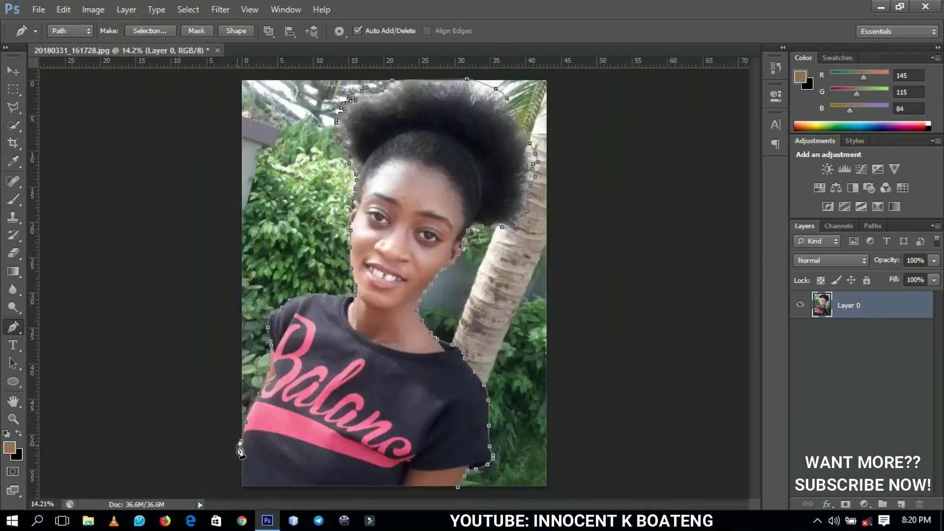
Carry the path outside the photo's left, top and bottom edges and close it at the start anchor.
{"action": "left_click", "coordinate": [220, 122]}
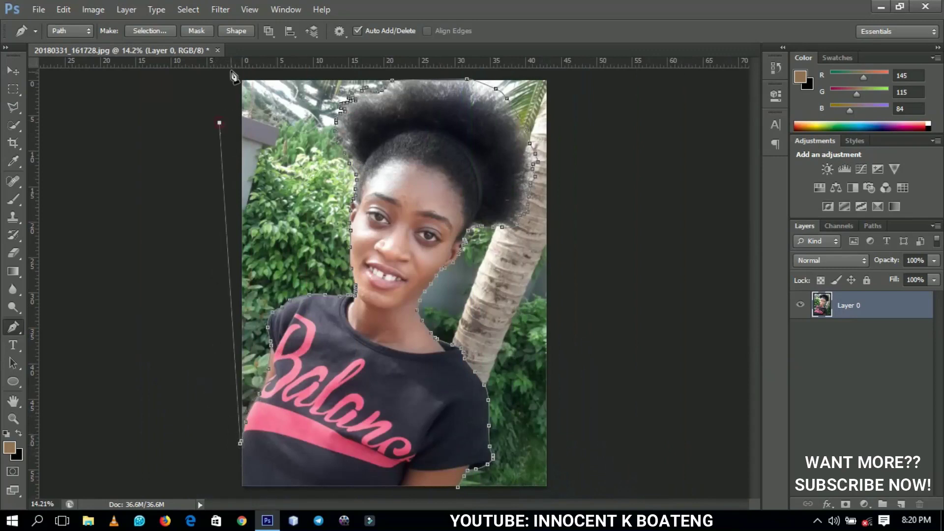
{"action": "left_click", "coordinate": [234, 74]}
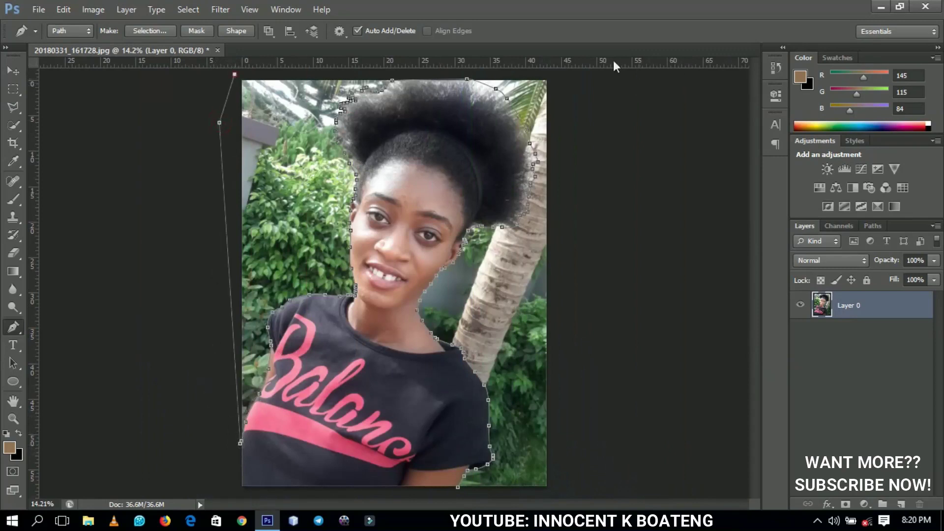
{"action": "left_click", "coordinate": [567, 74]}
{"action": "left_click", "coordinate": [554, 490]}
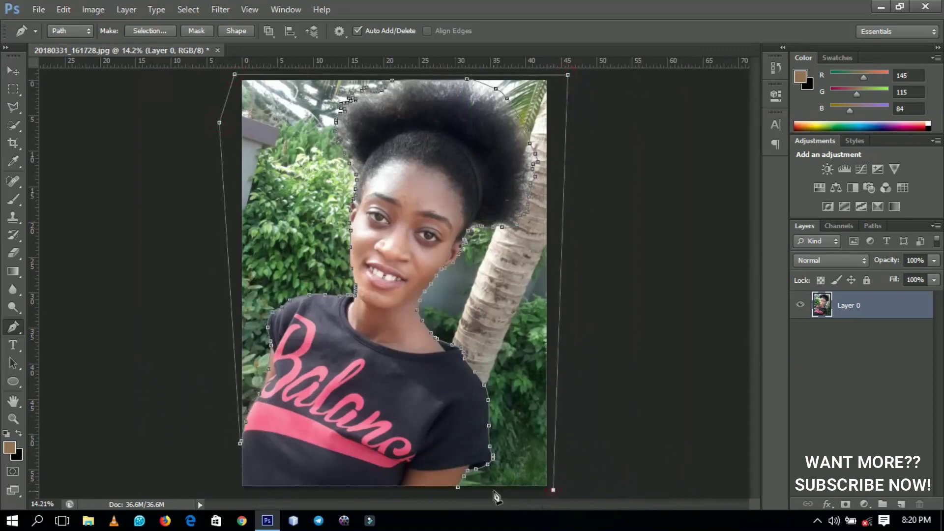
{"action": "left_click", "coordinate": [484, 493]}
{"action": "left_click", "coordinate": [458, 489]}
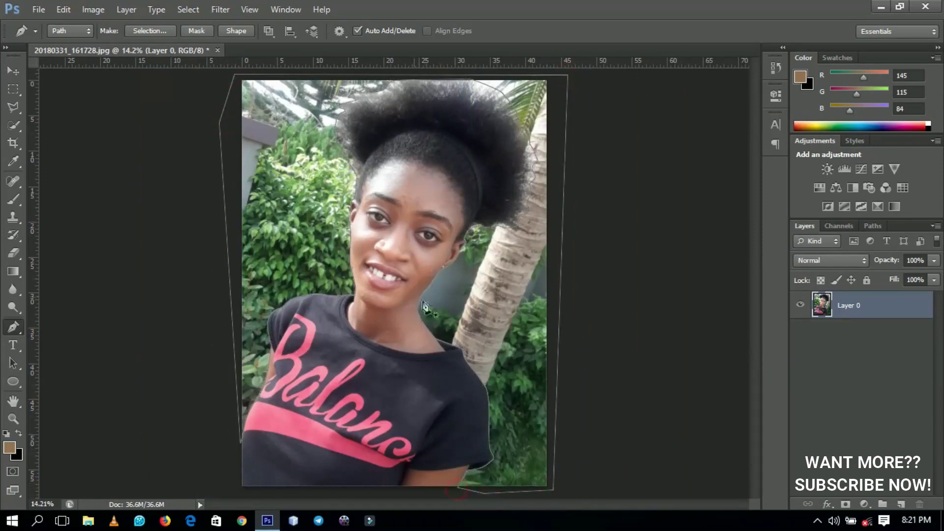
Turn the closed path into a selection with an increased feather radius.
{"action": "right_click", "coordinate": [481, 268]}
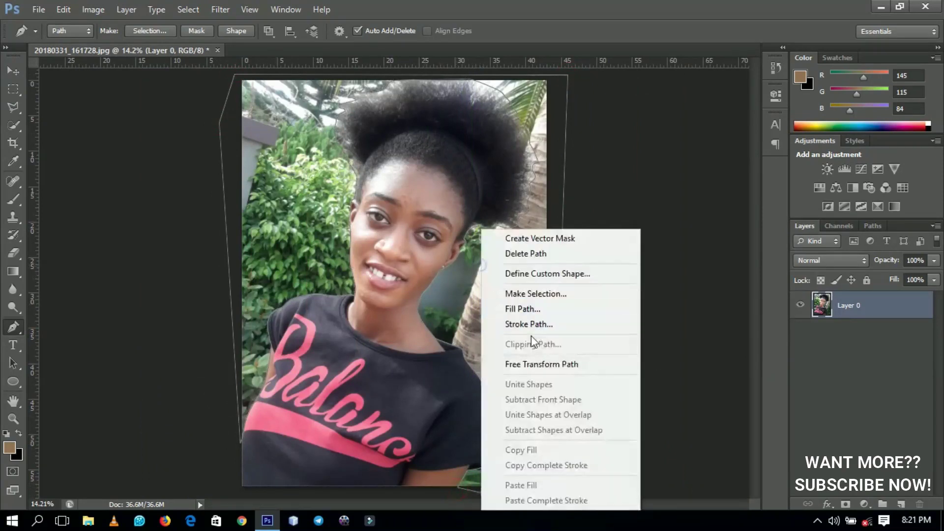
{"action": "left_click", "coordinate": [525, 294]}
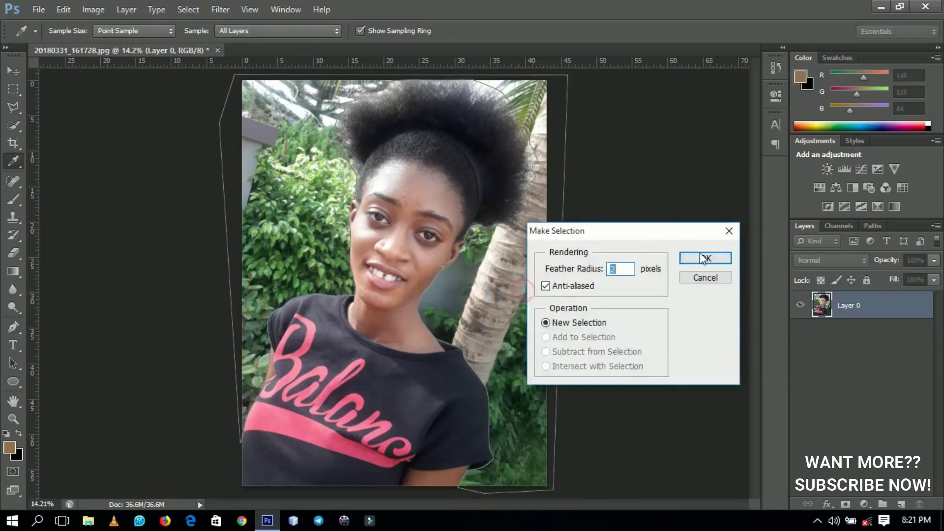
{"action": "left_click_drag", "start_coordinate": [568, 270], "coordinate": [614, 269]}
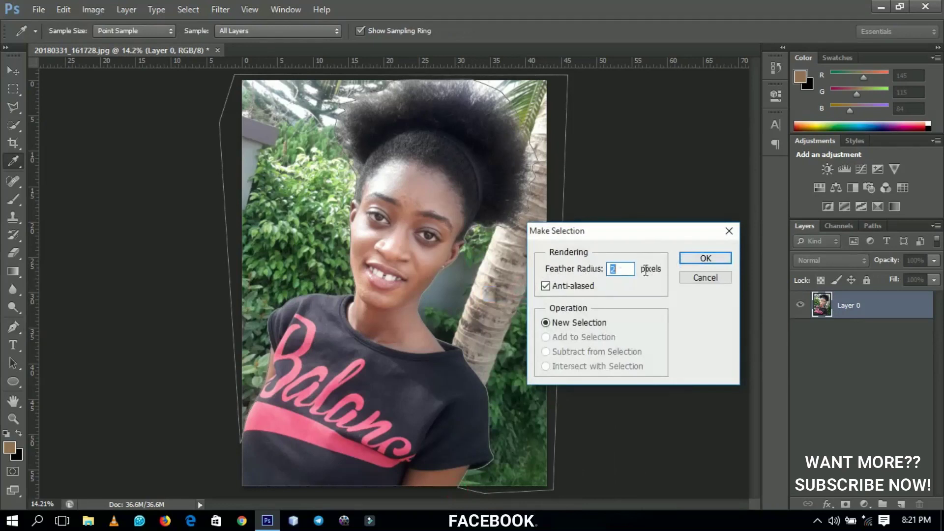
{"action": "left_click", "coordinate": [705, 258]}
Apply the Tilt-Shift blur from the Blur Gallery to the selected background.
{"action": "key", "text": "z"}
{"action": "left_click", "coordinate": [221, 9]}
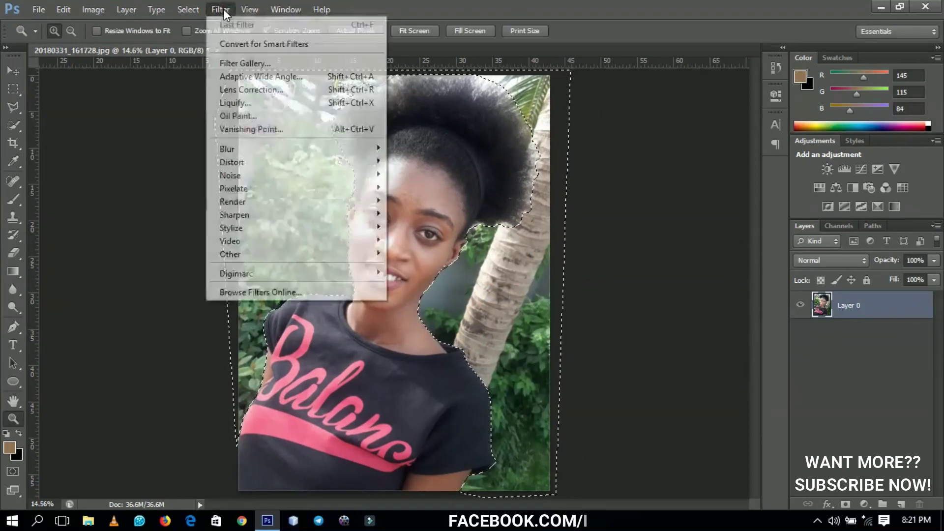
{"action": "mouse_move", "coordinate": [303, 149]}
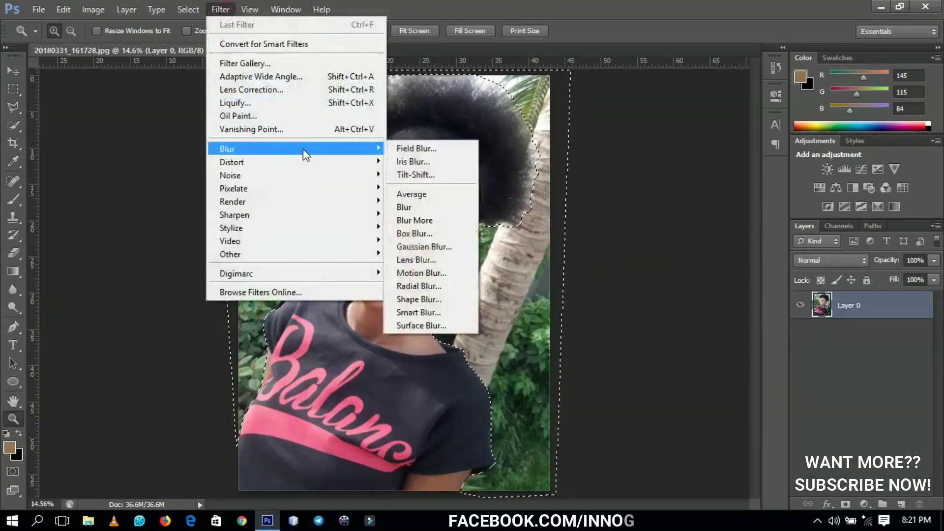
{"action": "left_click", "coordinate": [410, 176]}
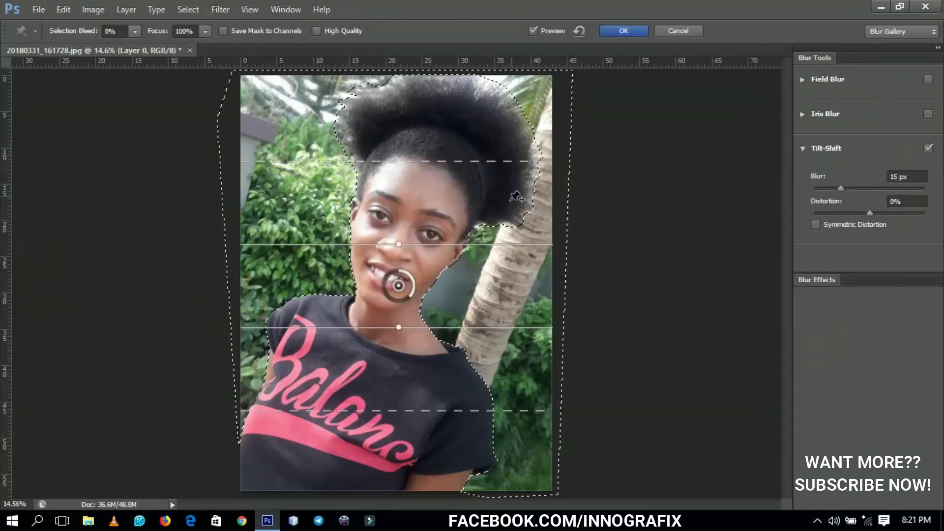
Zoom in to inspect the blur around the hair and palm fronds, briefly comparing Tilt-Shift and Iris Blur.
{"action": "key", "text": "ctrl+plus"}
{"action": "key", "text": "ctrl+plus"}
{"action": "key", "text": "ctrl+plus"}
{"action": "key", "text": "ctrl+plus"}
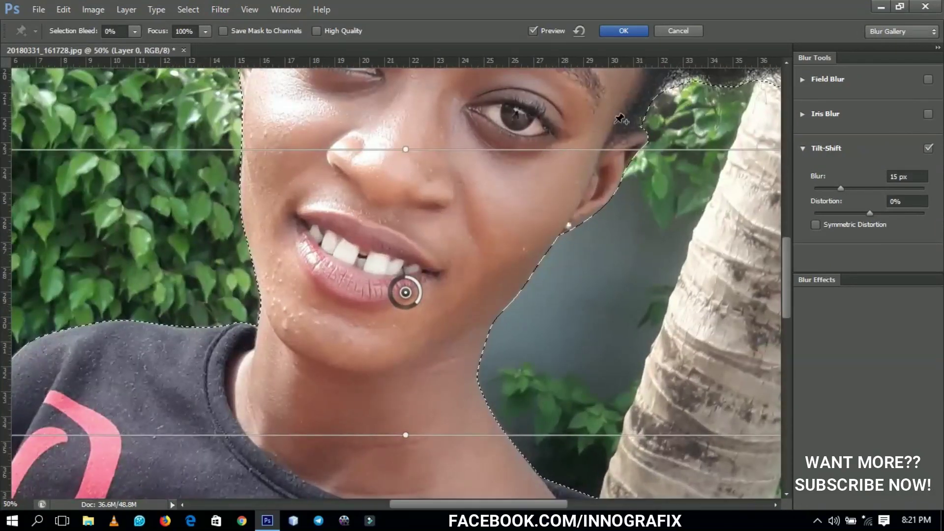
{"action": "left_click_drag", "start_coordinate": [622, 120], "coordinate": [521, 320]}
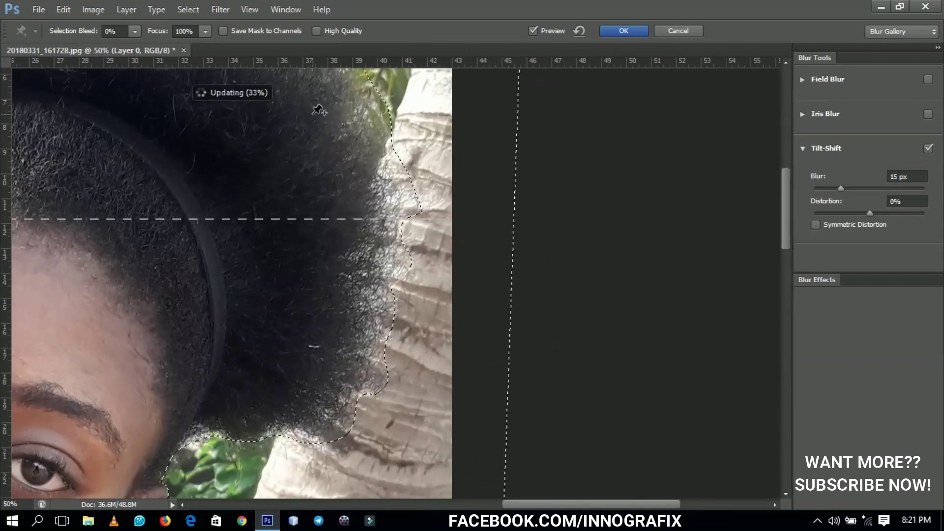
{"action": "left_click_drag", "start_coordinate": [320, 139], "coordinate": [360, 261]}
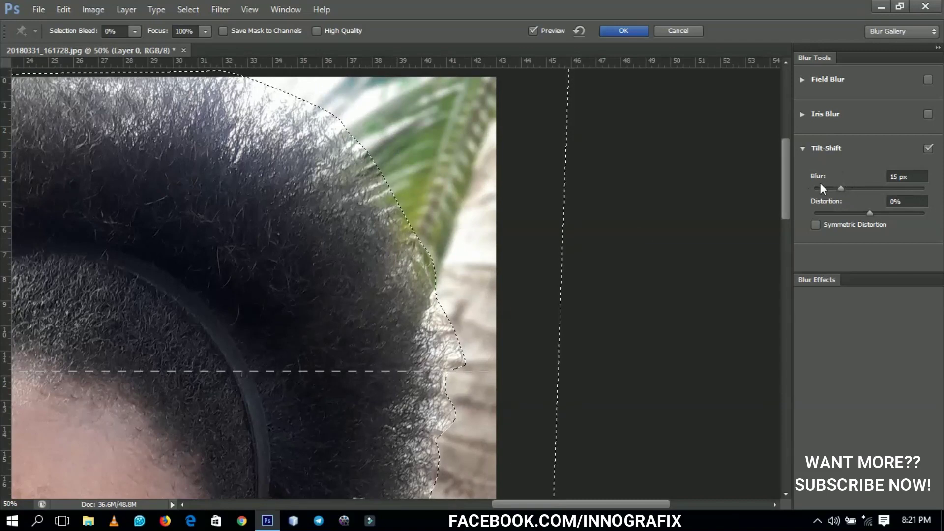
{"action": "left_click", "coordinate": [928, 148]}
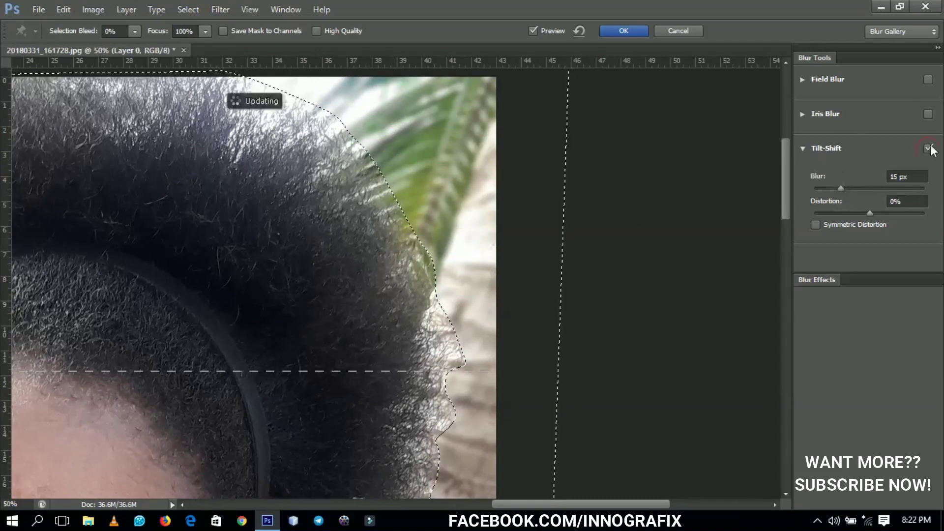
{"action": "left_click", "coordinate": [929, 114]}
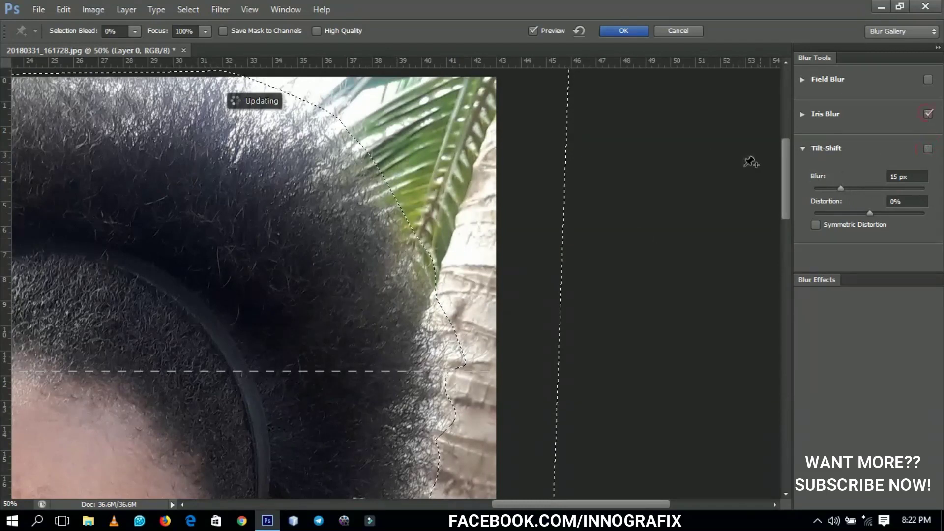
{"action": "left_click", "coordinate": [929, 114]}
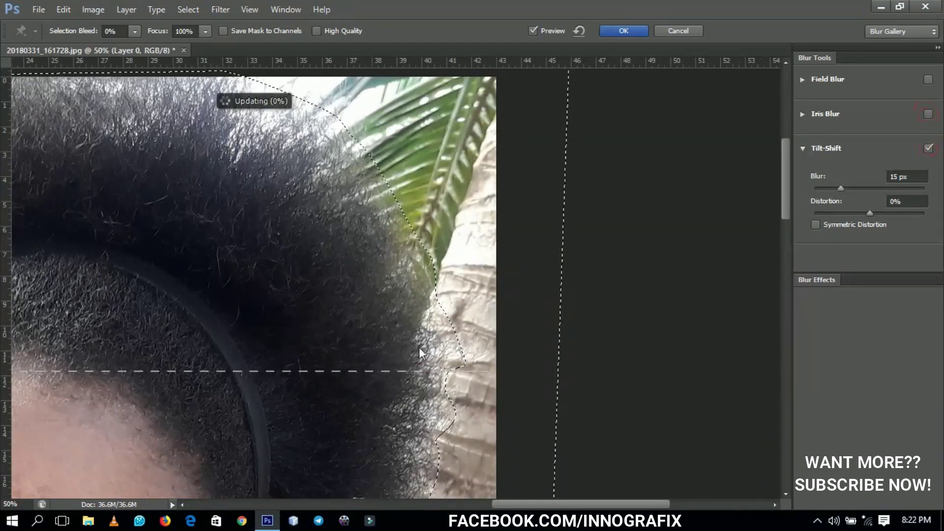
{"action": "left_click_drag", "start_coordinate": [420, 353], "coordinate": [432, 379]}
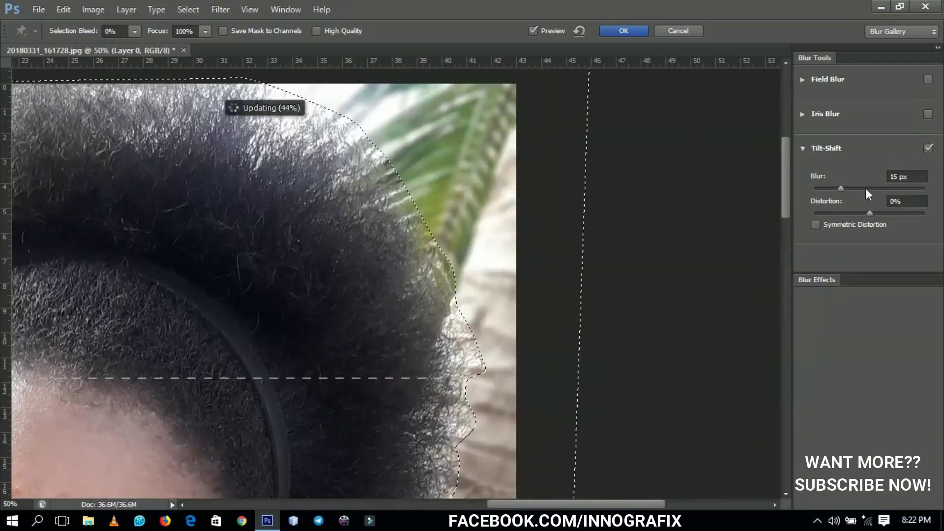
Try Tilt-Shift blur strengths of 85, 8 and 10 px, then adjust it further.
{"action": "left_click_drag", "start_coordinate": [840, 187], "coordinate": [842, 188]}
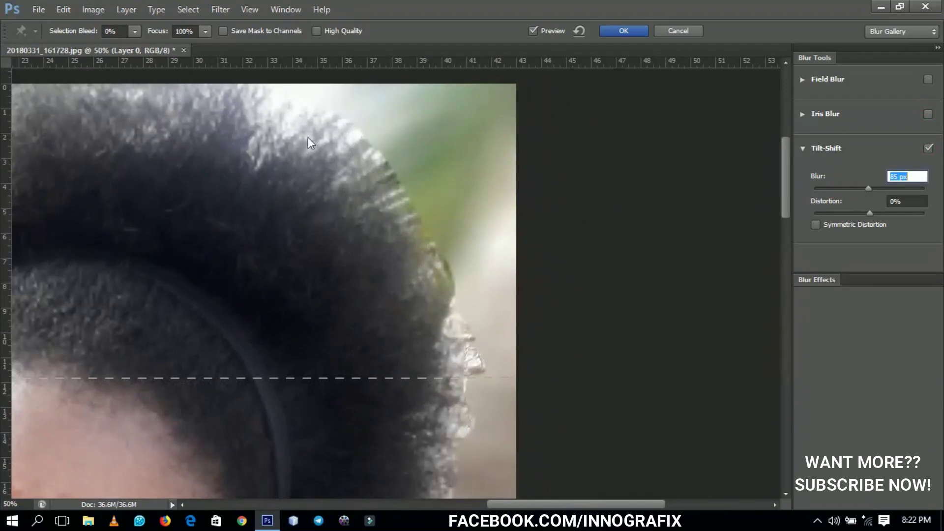
{"action": "key", "text": "Return"}
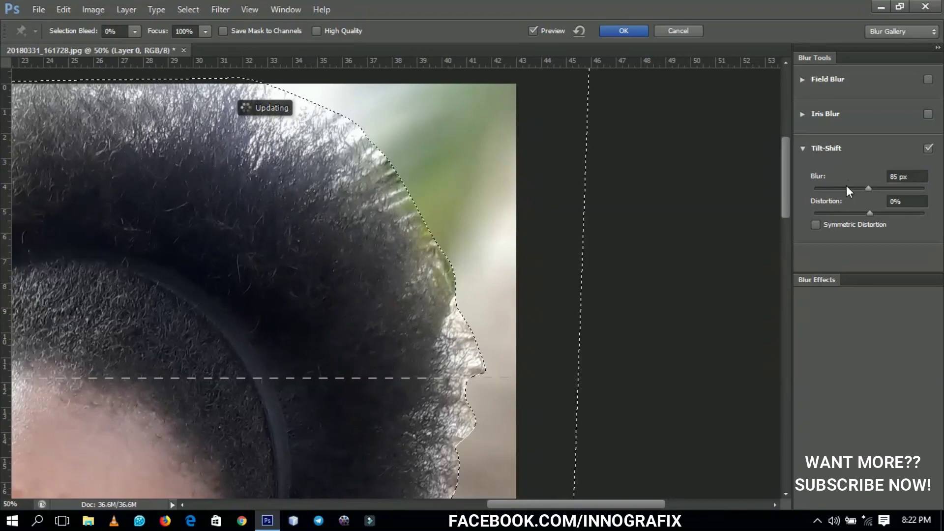
{"action": "left_click_drag", "start_coordinate": [868, 188], "coordinate": [833, 193]}
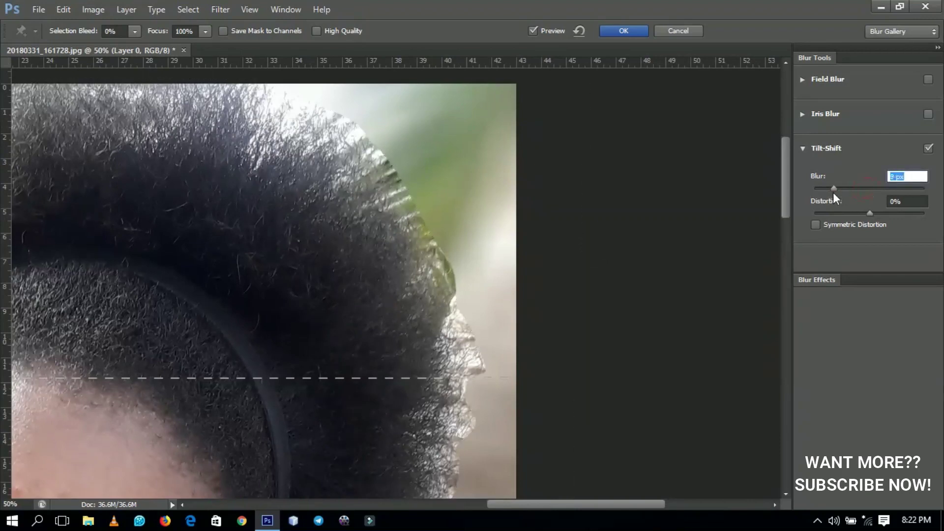
{"action": "key", "text": "Return"}
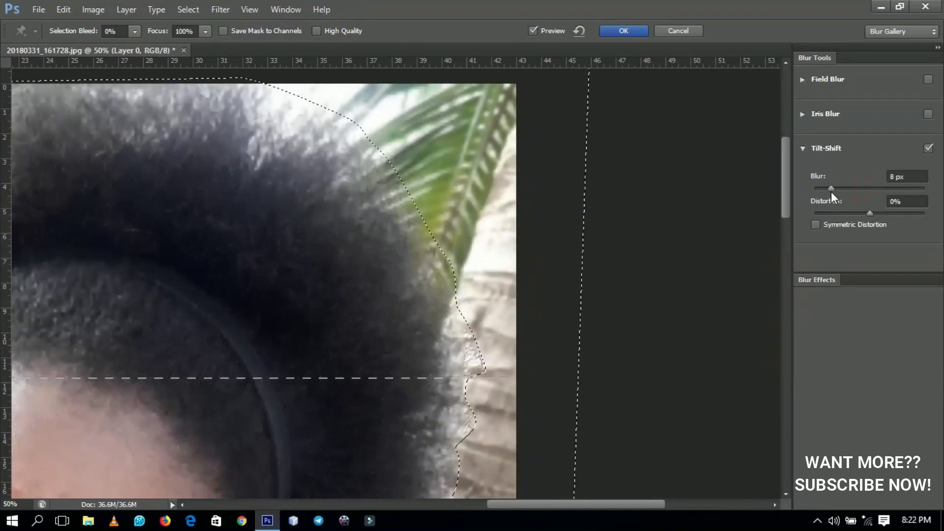
{"action": "left_click_drag", "start_coordinate": [831, 189], "coordinate": [836, 188]}
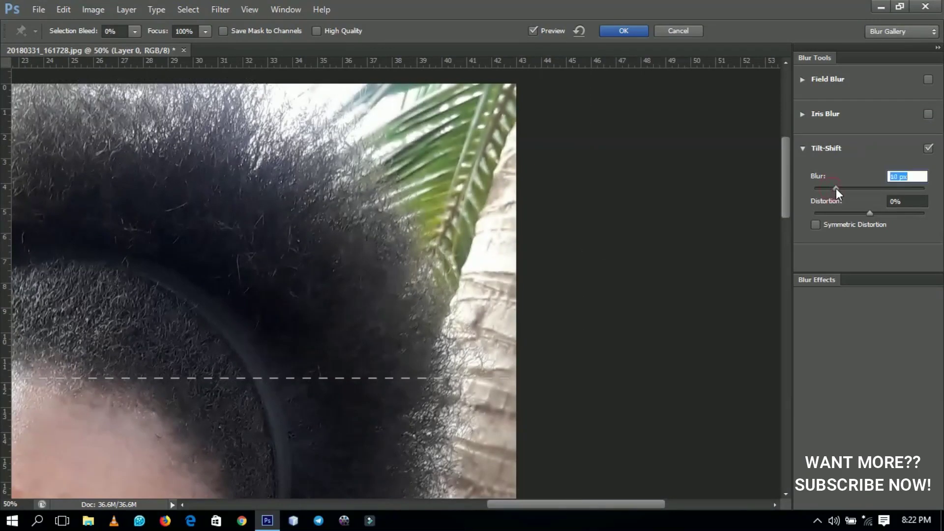
{"action": "key", "text": "Return"}
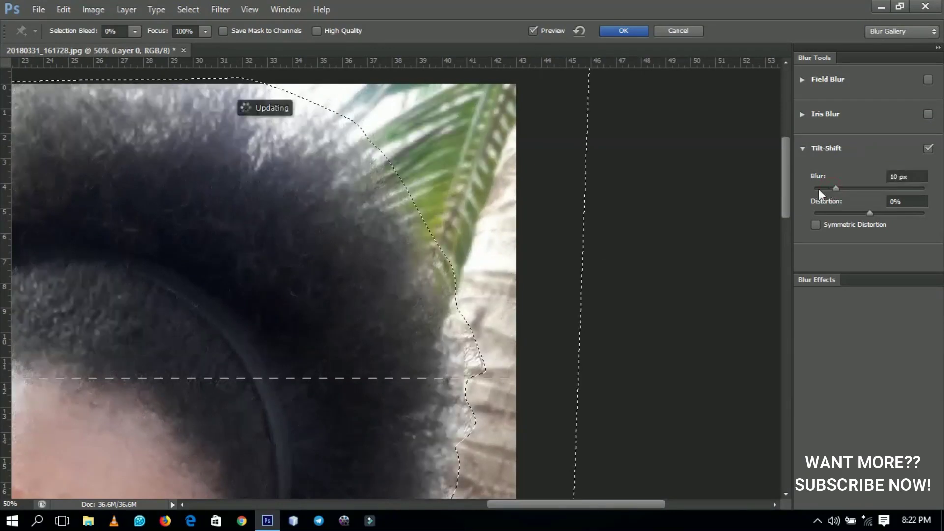
{"action": "key", "text": "ctrl+minus"}
{"action": "key", "text": "ctrl+minus"}
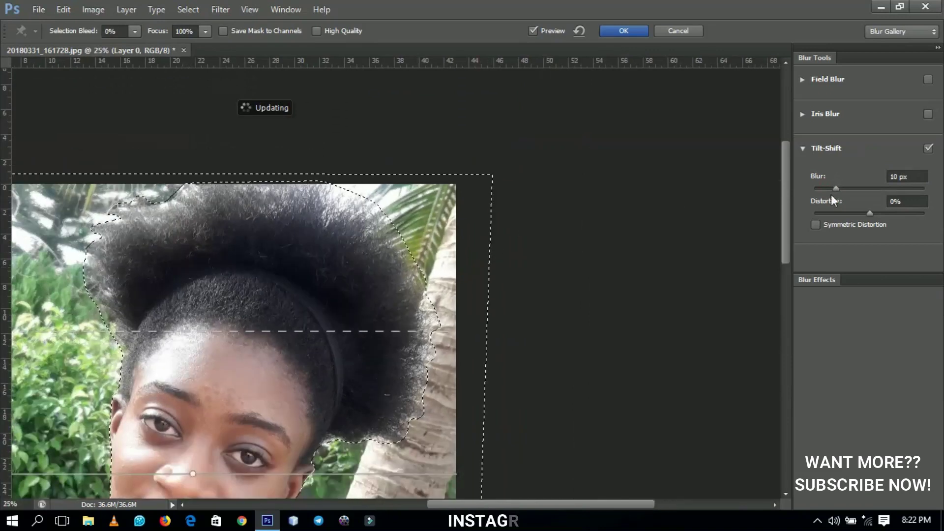
{"action": "left_click_drag", "start_coordinate": [831, 193], "coordinate": [845, 187]}
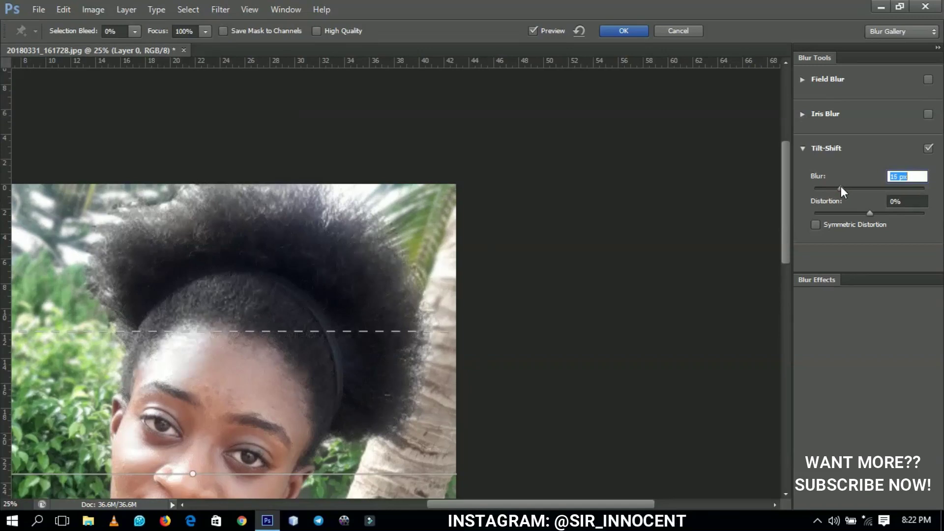
Zoom out around the whole photo and move the tilt-shift focus pin below the image.
{"action": "left_click_drag", "start_coordinate": [370, 338], "coordinate": [441, 197]}
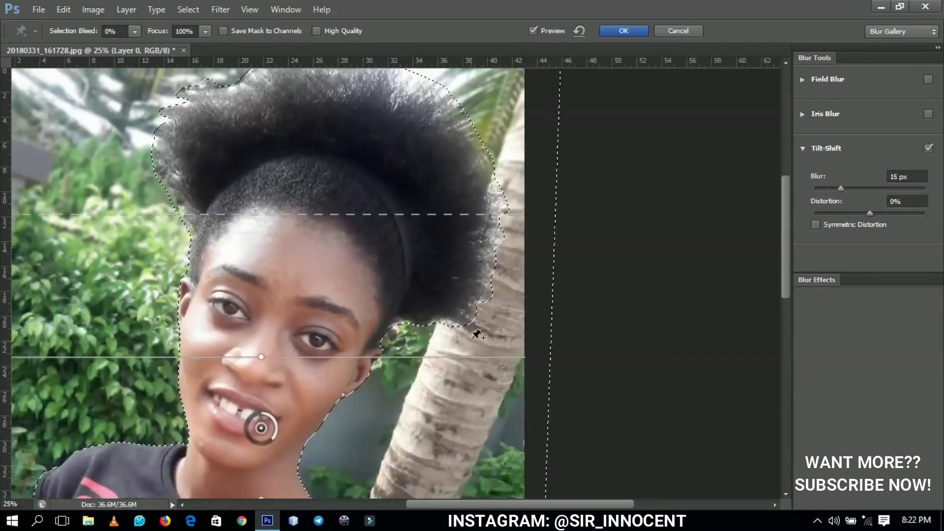
{"action": "left_click_drag", "start_coordinate": [471, 338], "coordinate": [487, 218]}
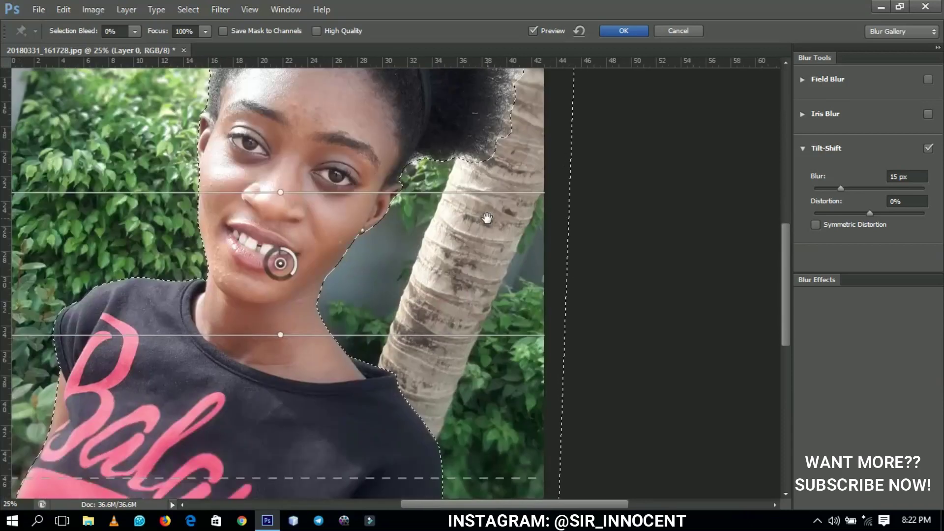
{"action": "key", "text": "ctrl+0"}
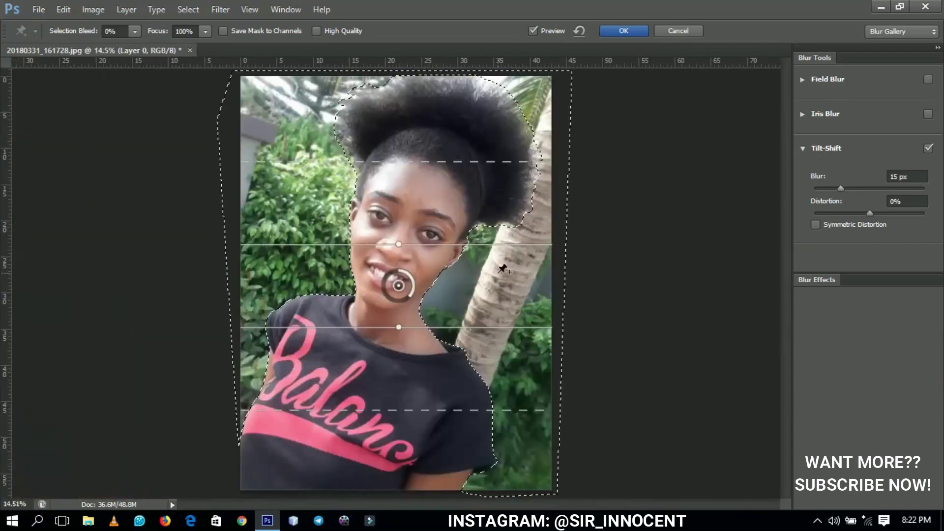
{"action": "key", "text": "ctrl+minus"}
{"action": "key", "text": "ctrl+minus"}
{"action": "key", "text": "ctrl+minus"}
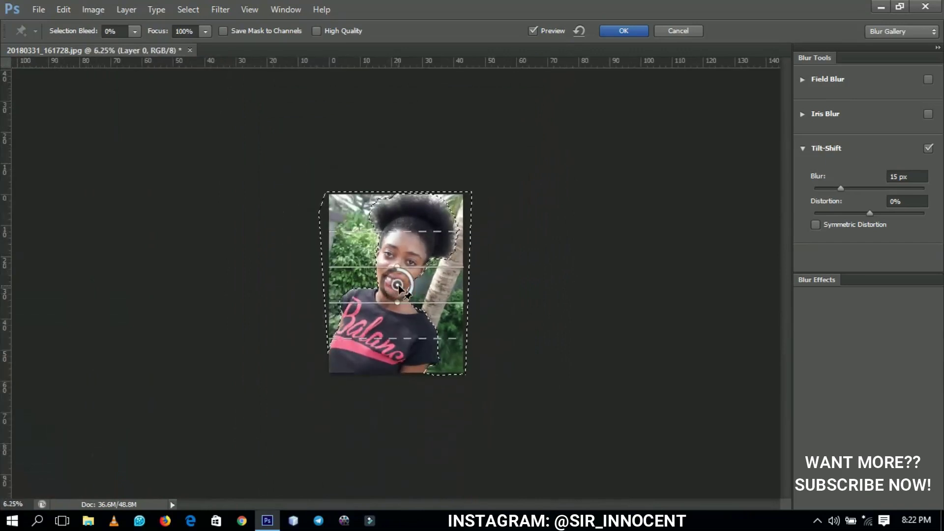
{"action": "left_click_drag", "start_coordinate": [398, 330], "coordinate": [400, 402]}
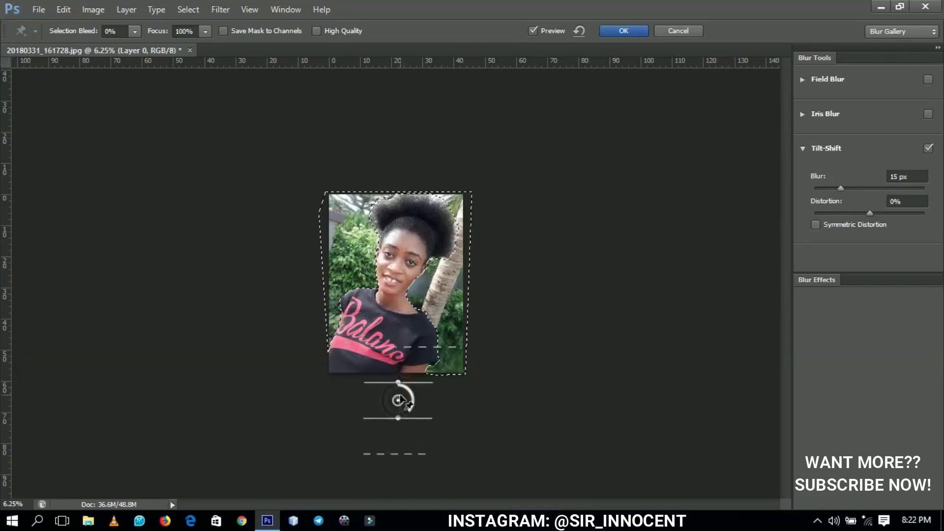
Compare blur strengths of 21, 15 and 0 px, then enter 15 px.
{"action": "left_click_drag", "start_coordinate": [413, 400], "coordinate": [396, 441]}
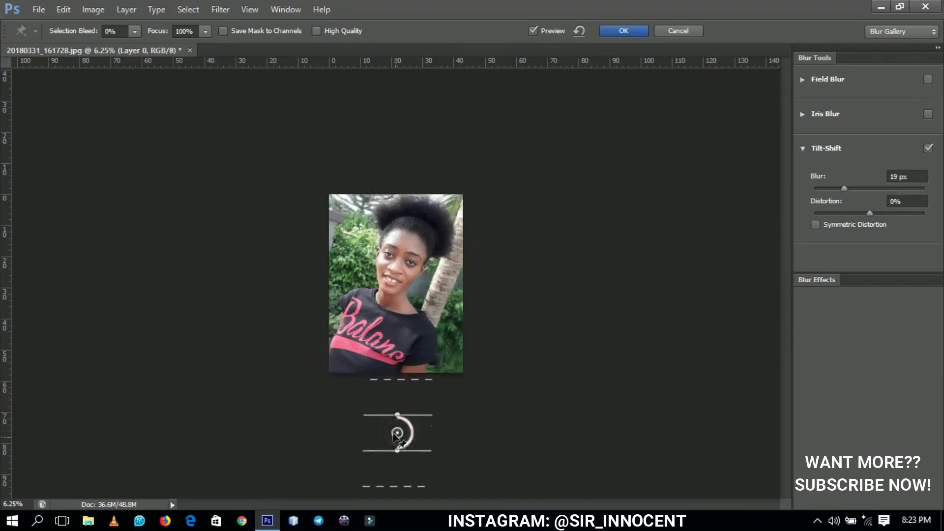
{"action": "left_click_drag", "start_coordinate": [841, 190], "coordinate": [841, 191]}
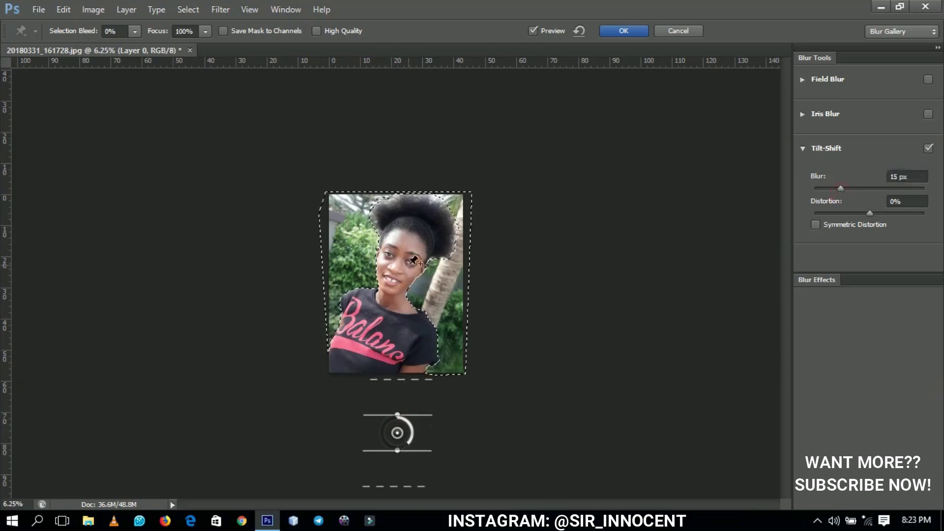
{"action": "scroll", "coordinate": [413, 260], "scroll_direction": "up", "scroll_amount": 3}
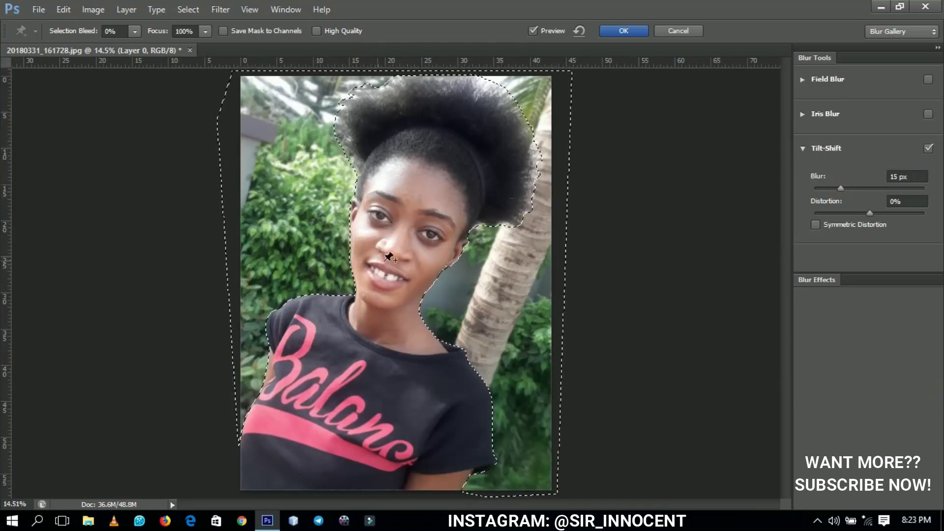
{"action": "left_click_drag", "start_coordinate": [840, 187], "coordinate": [830, 188]}
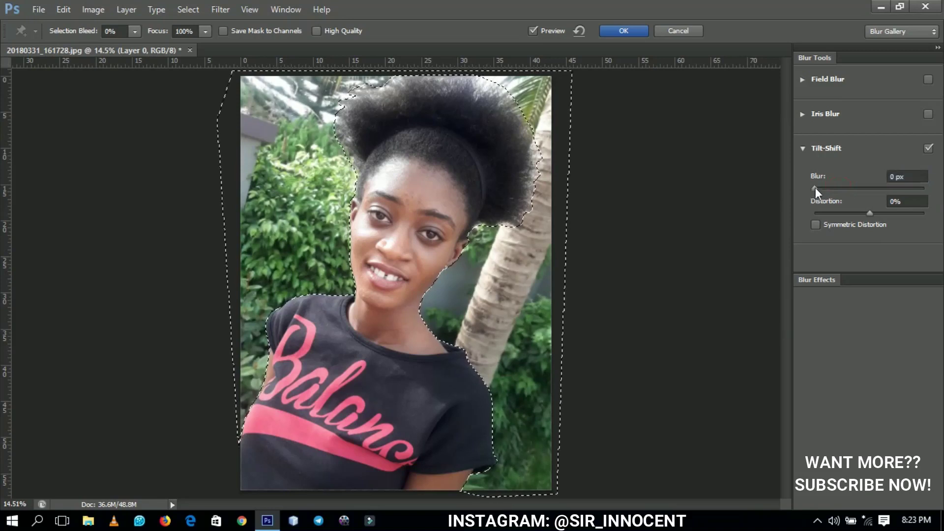
{"action": "left_click_drag", "start_coordinate": [826, 189], "coordinate": [841, 190]}
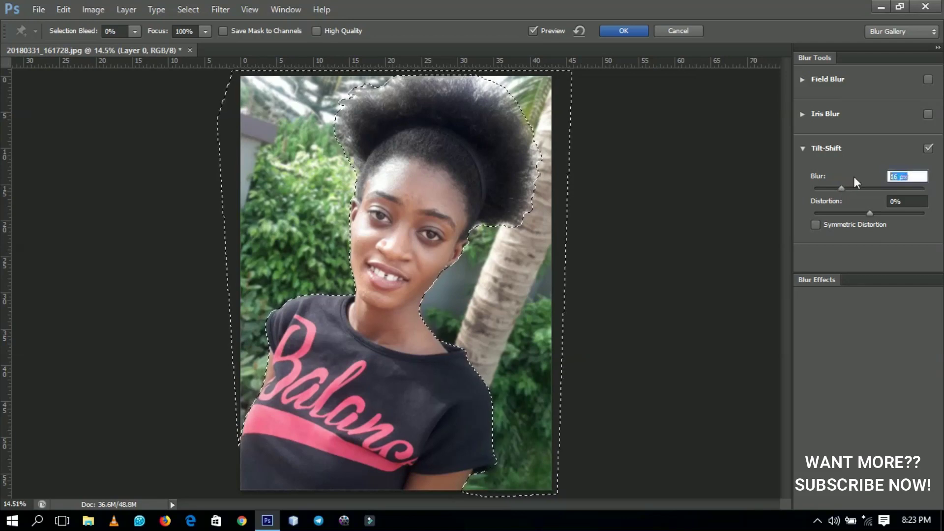
{"action": "type", "text": "15"}
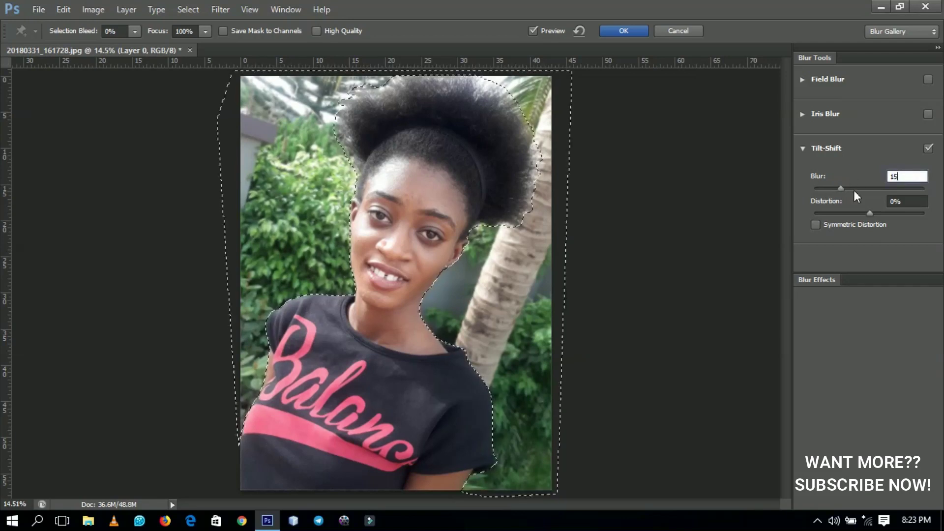
Commit the 15 px Tilt-Shift blur, check the hair edge up close, then fit the photo on screen.
{"action": "left_click", "coordinate": [624, 31]}
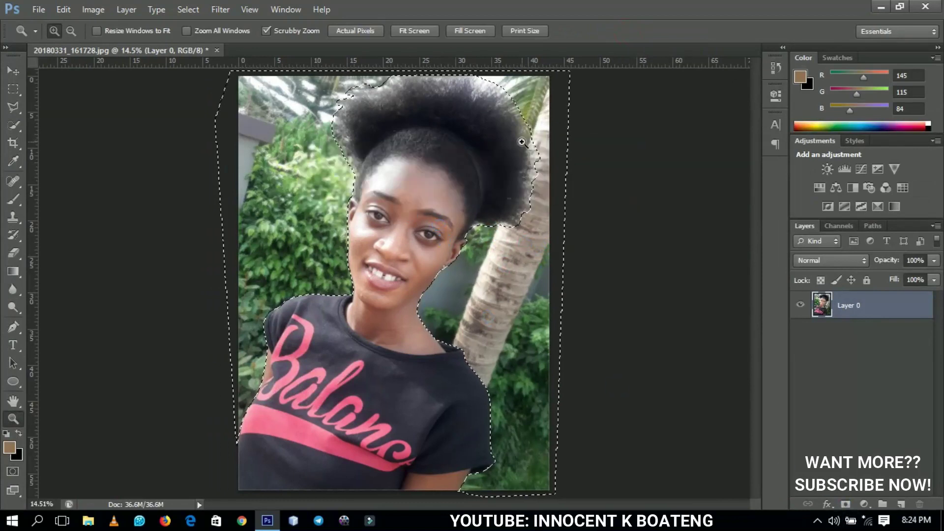
{"action": "left_click", "coordinate": [546, 156]}
{"action": "left_click", "coordinate": [545, 162]}
{"action": "left_click", "coordinate": [545, 213]}
{"action": "left_click", "coordinate": [545, 213]}
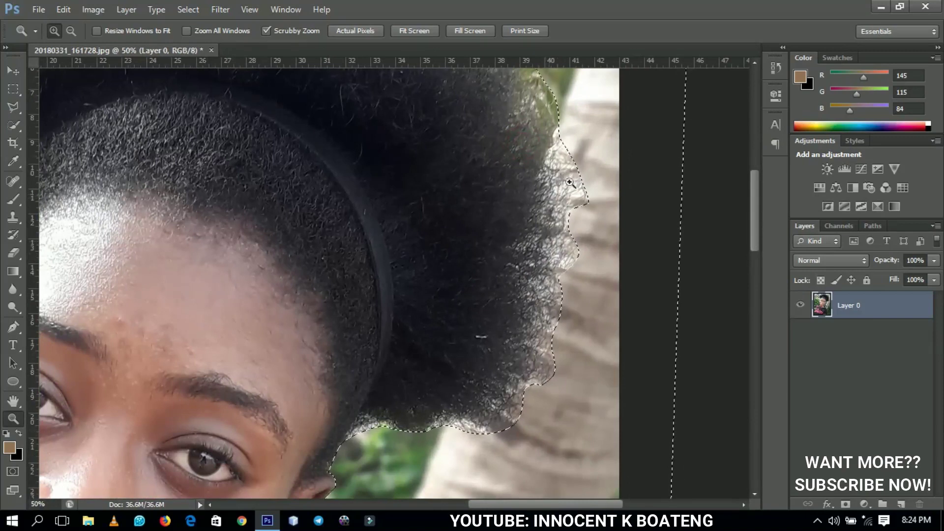
{"action": "right_click", "coordinate": [533, 243]}
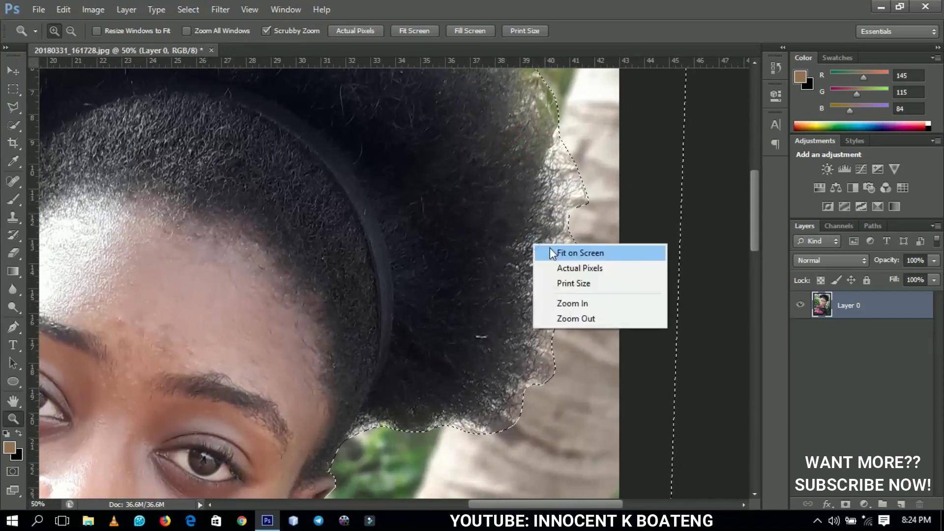
{"action": "left_click", "coordinate": [550, 247]}
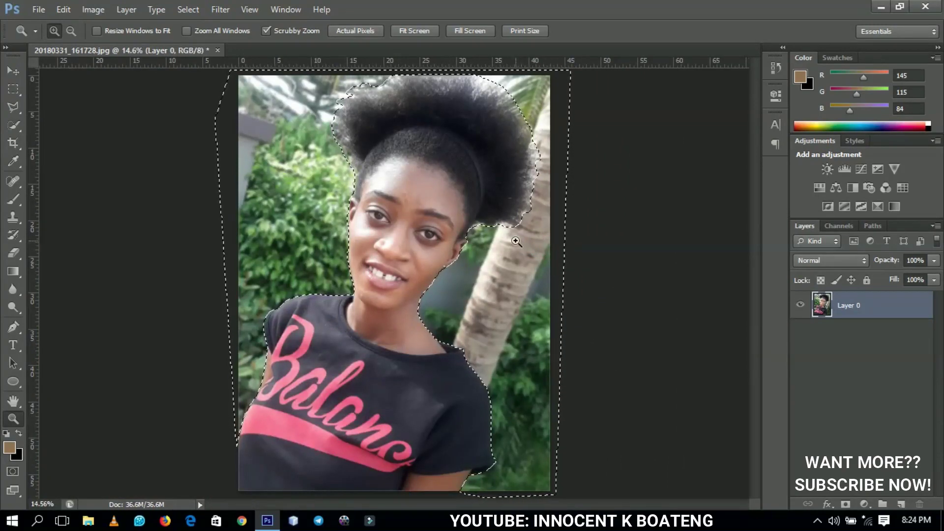
Boost the background's saturation by +15 in Hue/Saturation (Ctrl+U), then deselect.
{"action": "key", "text": "ctrl+u"}
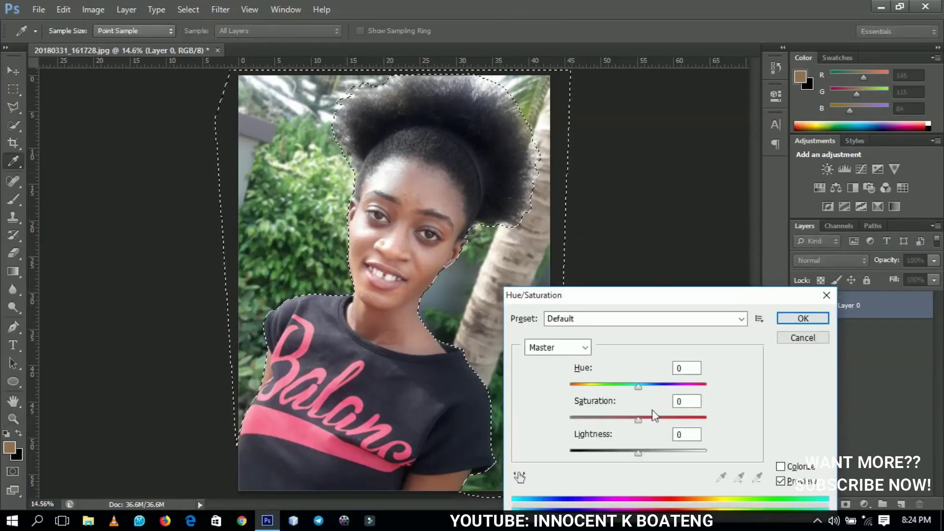
{"action": "left_click_drag", "start_coordinate": [641, 420], "coordinate": [645, 421]}
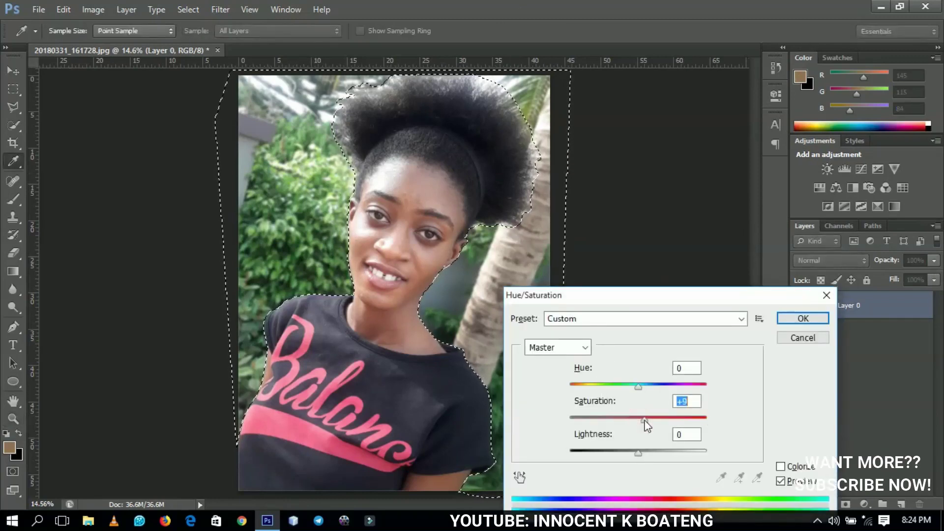
{"action": "left_click", "coordinate": [783, 320]}
{"action": "key", "text": "ctrl+d"}
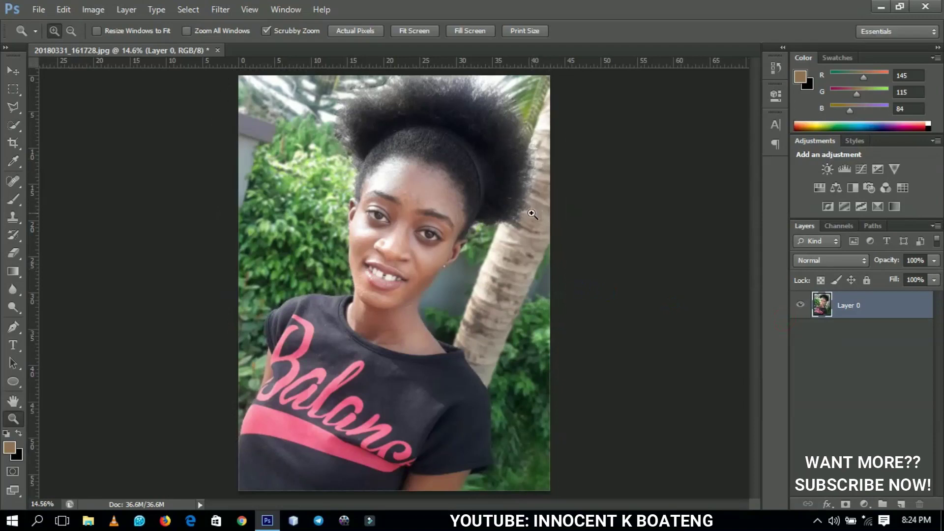
Restore the background selection and reapply the last blur to the bushes.
{"action": "key", "text": "ctrl+shift+d"}
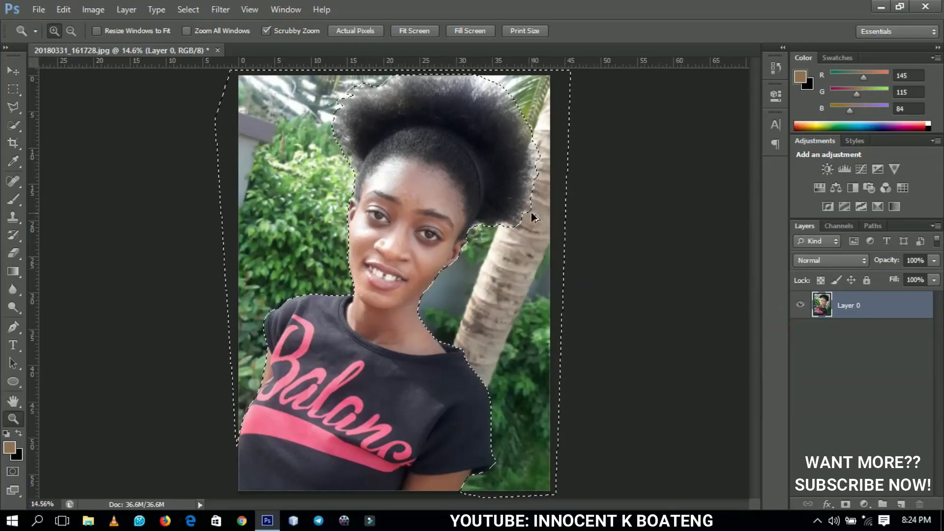
{"action": "left_click", "coordinate": [276, 196]}
{"action": "left_click", "coordinate": [277, 197]}
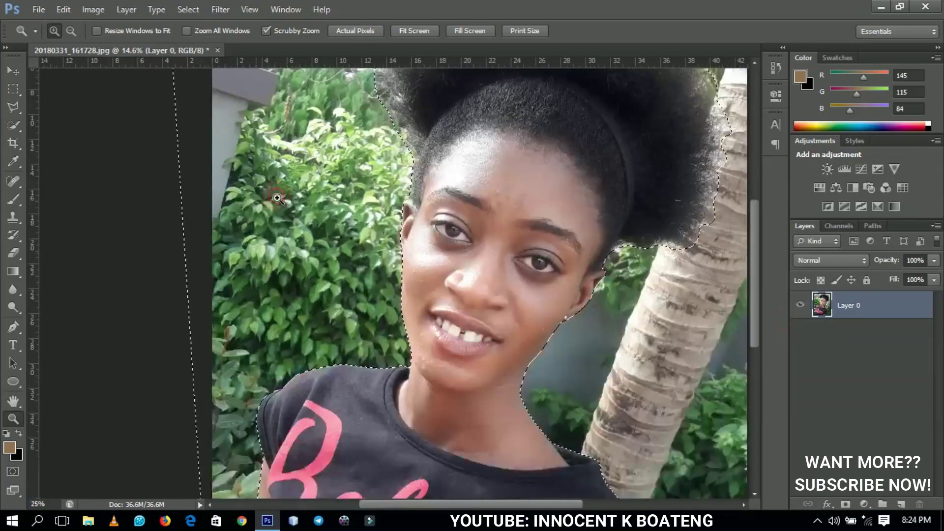
{"action": "left_click", "coordinate": [277, 198]}
{"action": "left_click", "coordinate": [277, 197]}
{"action": "left_click", "coordinate": [277, 198]}
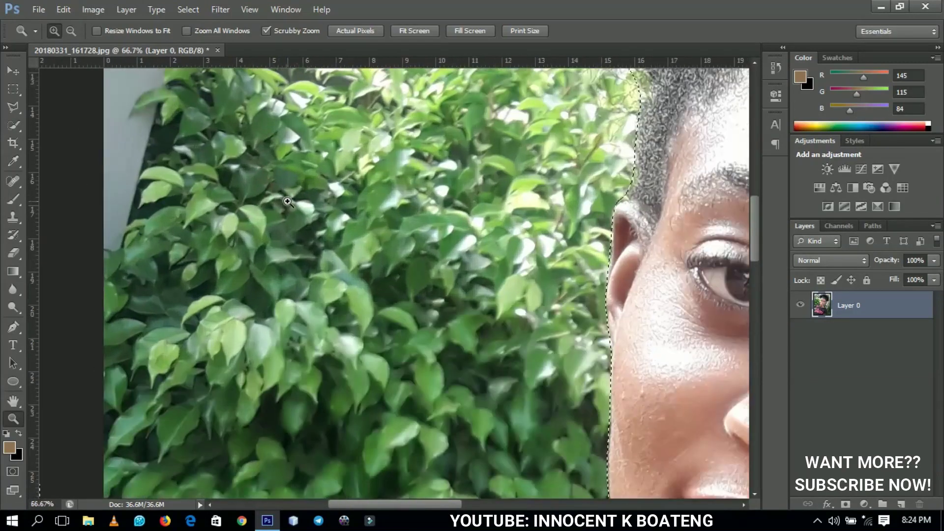
{"action": "key", "text": "ctrl+f"}
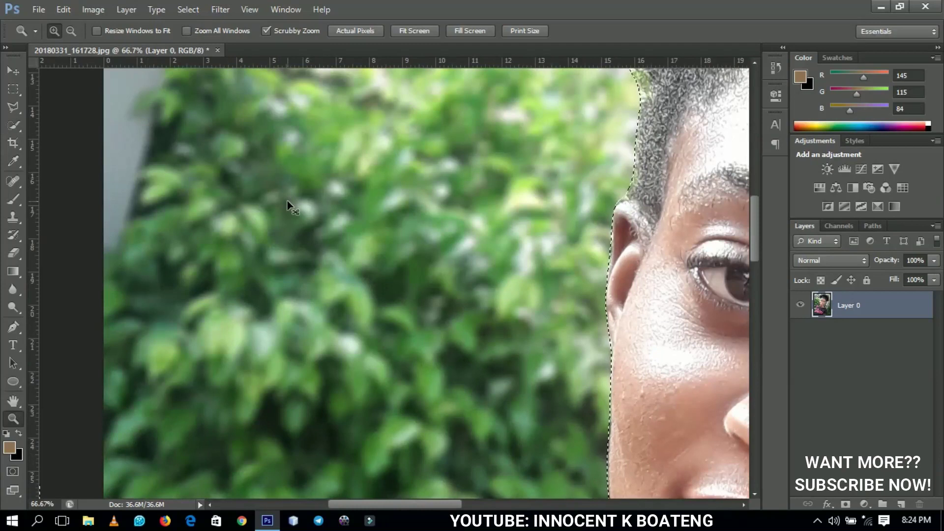
Fit the whole photo on screen and deselect the background.
{"action": "right_click", "coordinate": [415, 241]}
{"action": "left_click", "coordinate": [449, 253]}
{"action": "key", "text": "ctrl+d"}
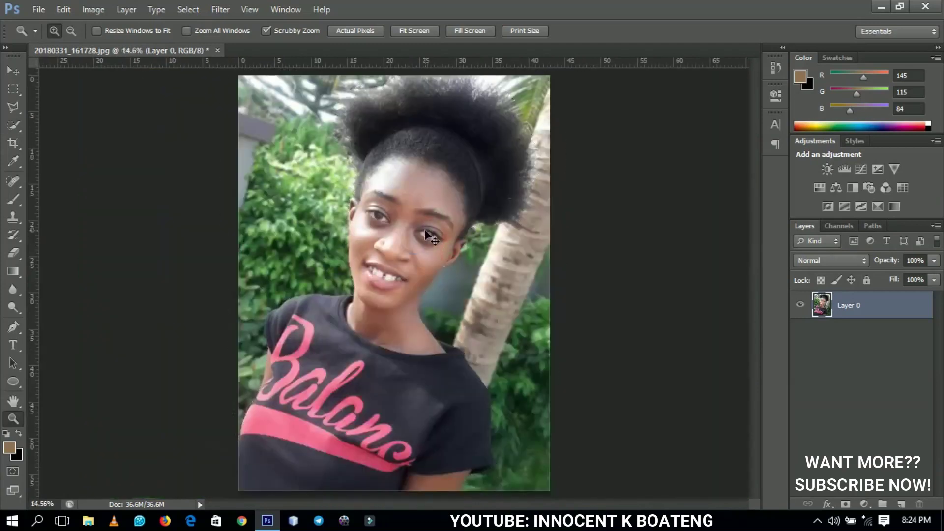